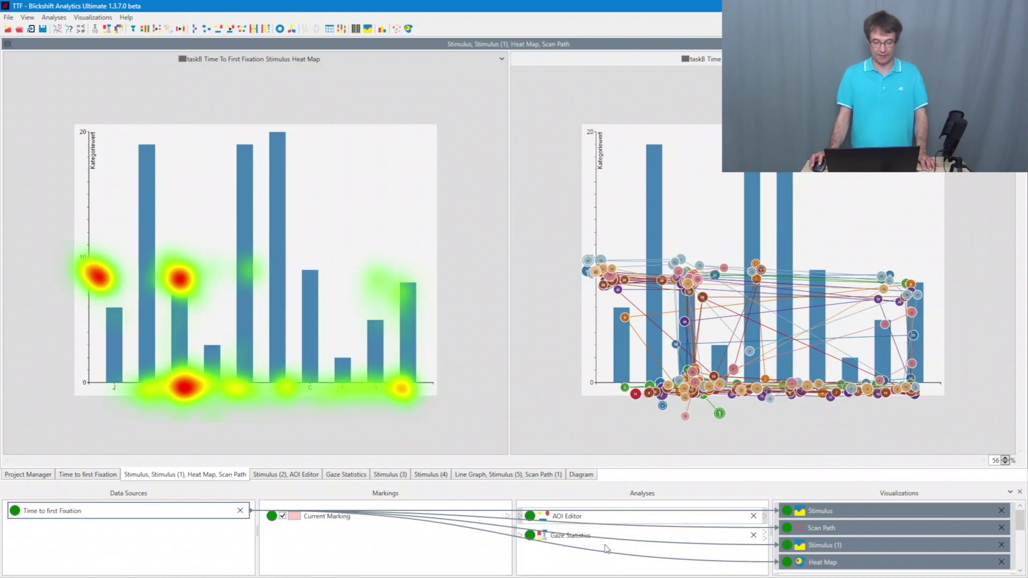
Step: Open the Gaze Statistics tables showing per-participant metrics for Bar B and Bar H on task8
{"action": "left_click", "coordinate": [594, 517]}
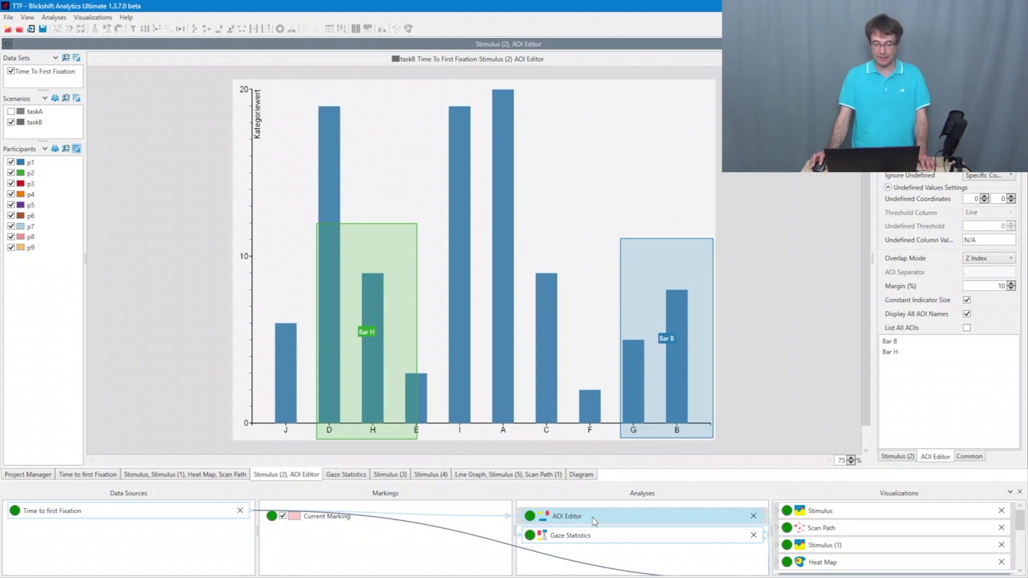
{"action": "left_click", "coordinate": [592, 541]}
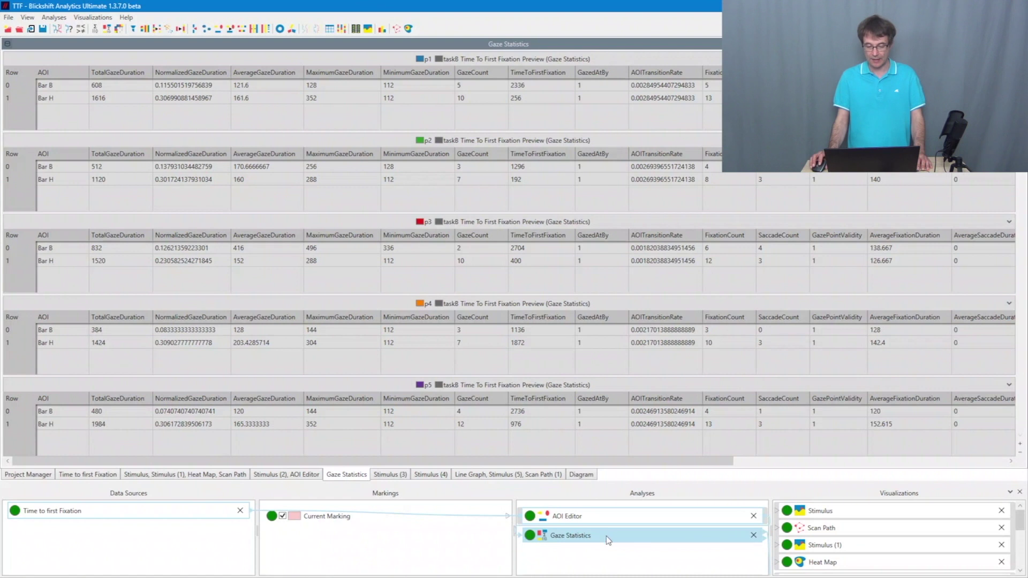
Step: Export the five Gaze Statistics tables to D:\statistics.txt and confirm the success message
{"action": "right_click", "coordinate": [611, 538]}
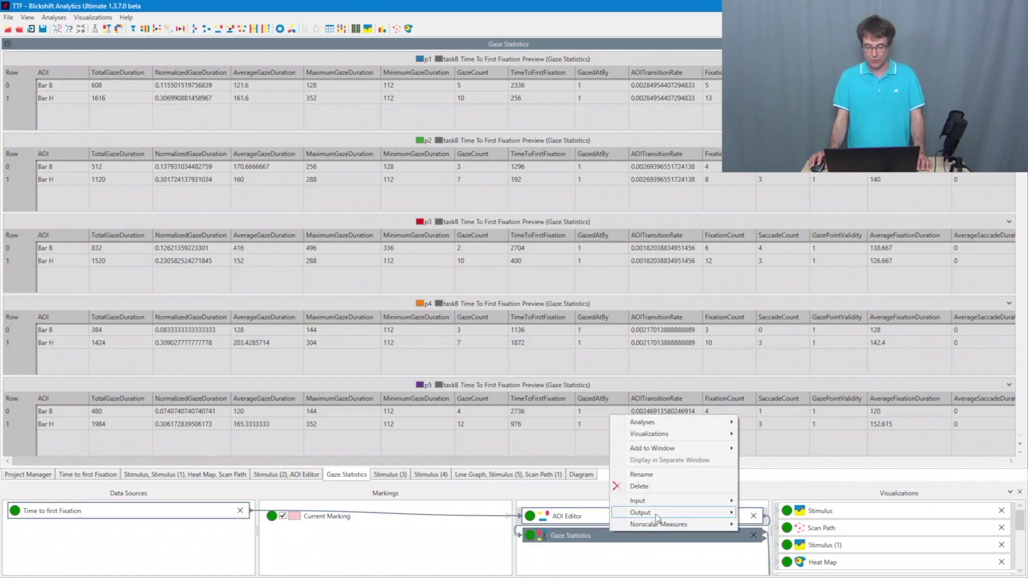
{"action": "mouse_move", "coordinate": [657, 516]}
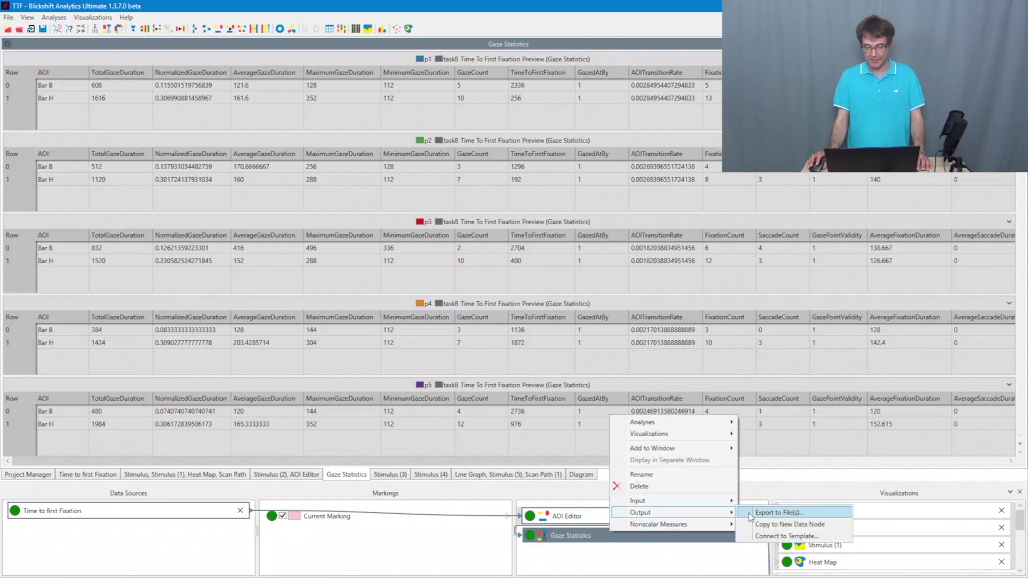
{"action": "left_click", "coordinate": [801, 515]}
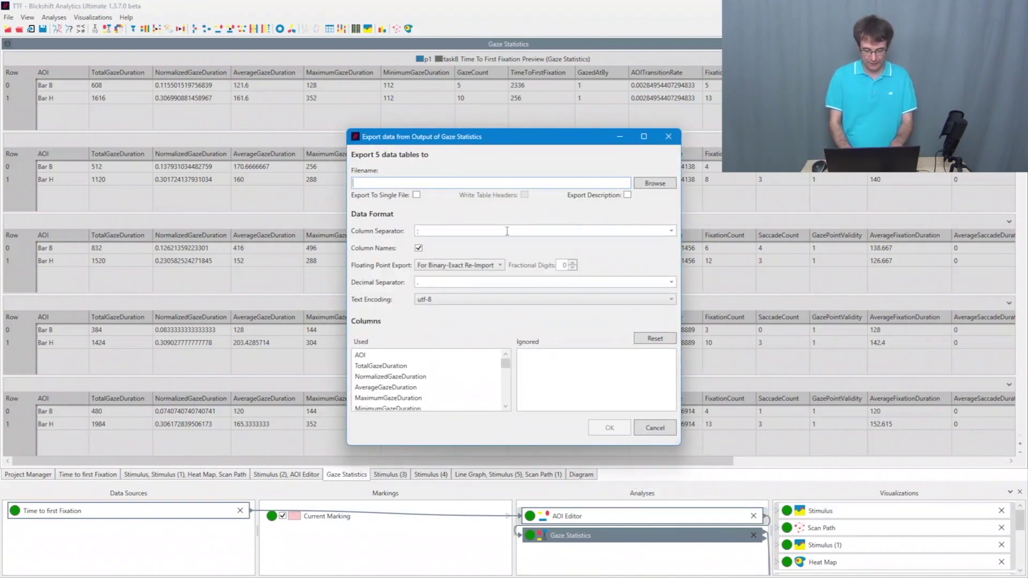
{"action": "type", "text": "D:\\"}
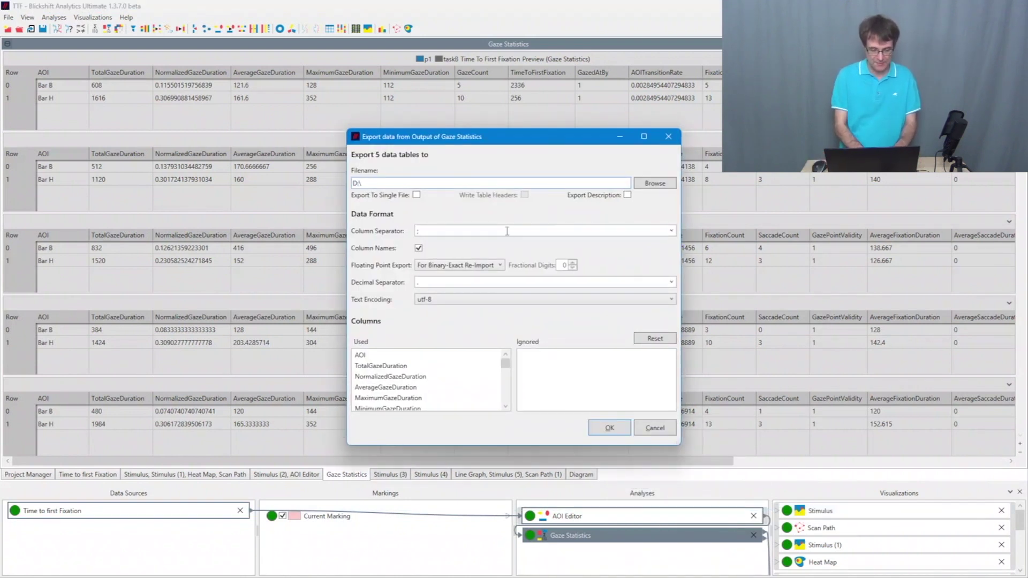
{"action": "type", "text": "statistics.z"}
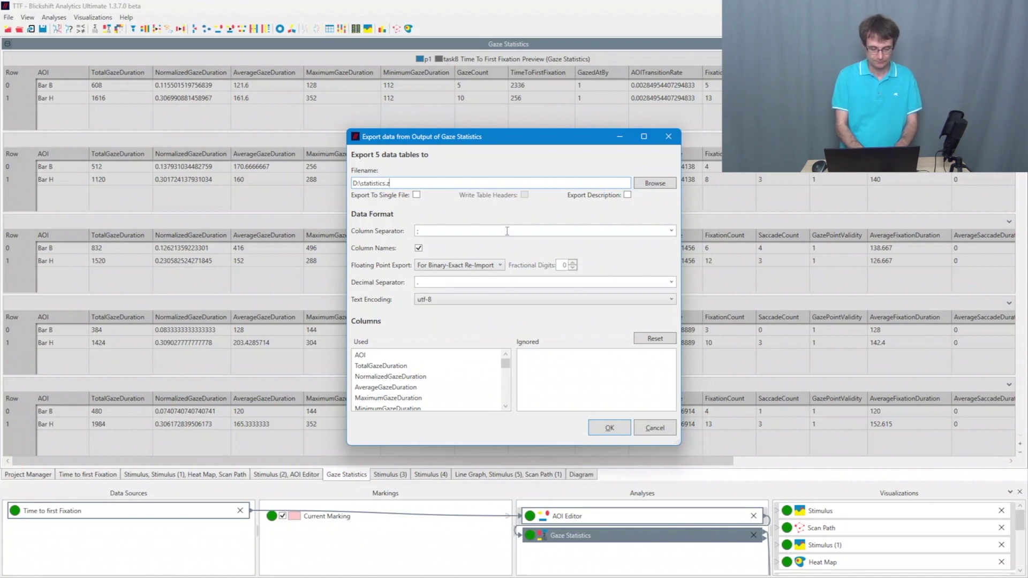
{"action": "key", "text": "BackSpace"}
{"action": "type", "text": "txt"}
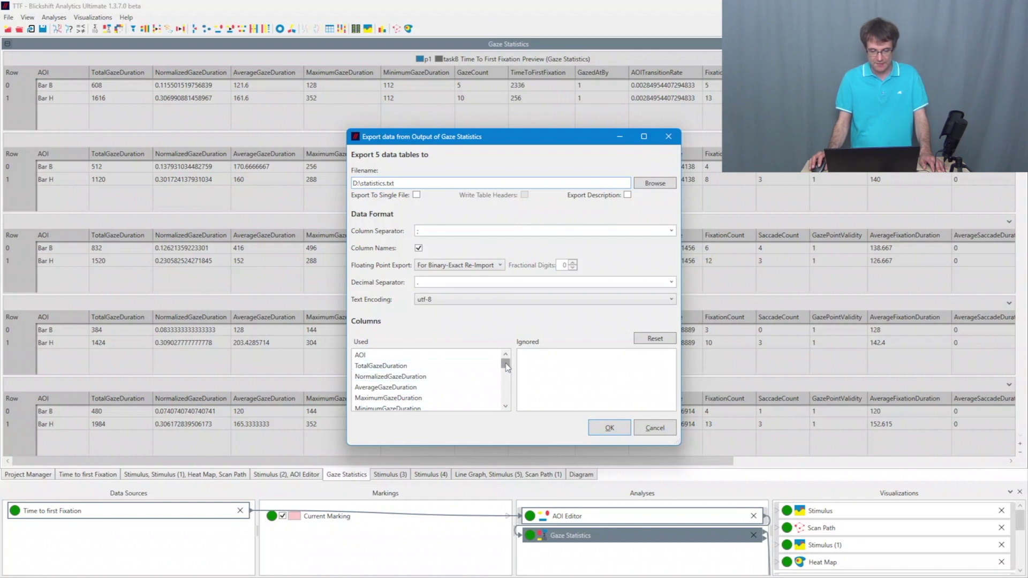
{"action": "mouse_move", "coordinate": [505, 366]}
{"action": "left_mouse_down"}
{"action": "mouse_move", "coordinate": [512, 407]}
{"action": "mouse_move", "coordinate": [512, 350]}
{"action": "left_mouse_up"}
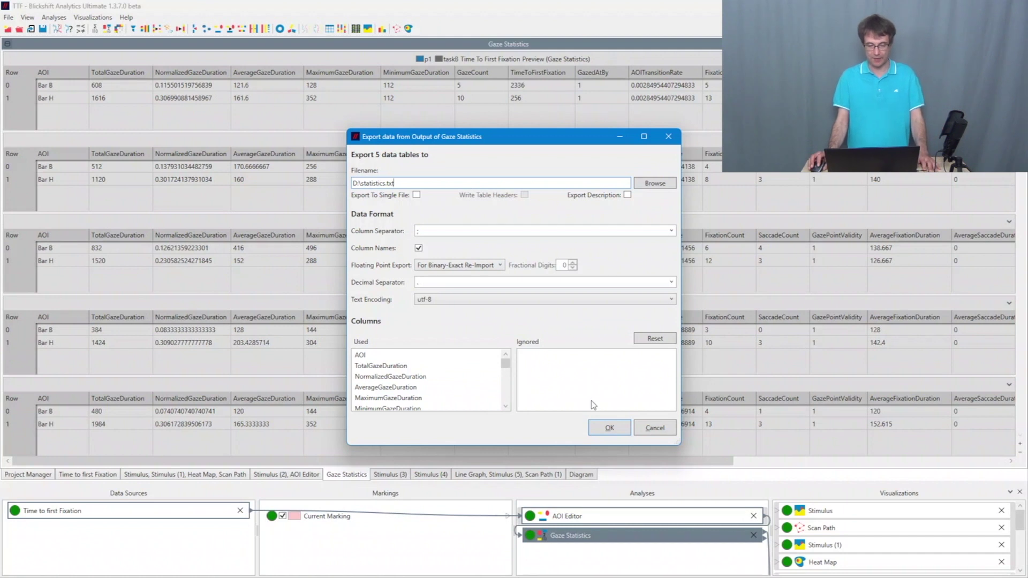
{"action": "left_click", "coordinate": [610, 429]}
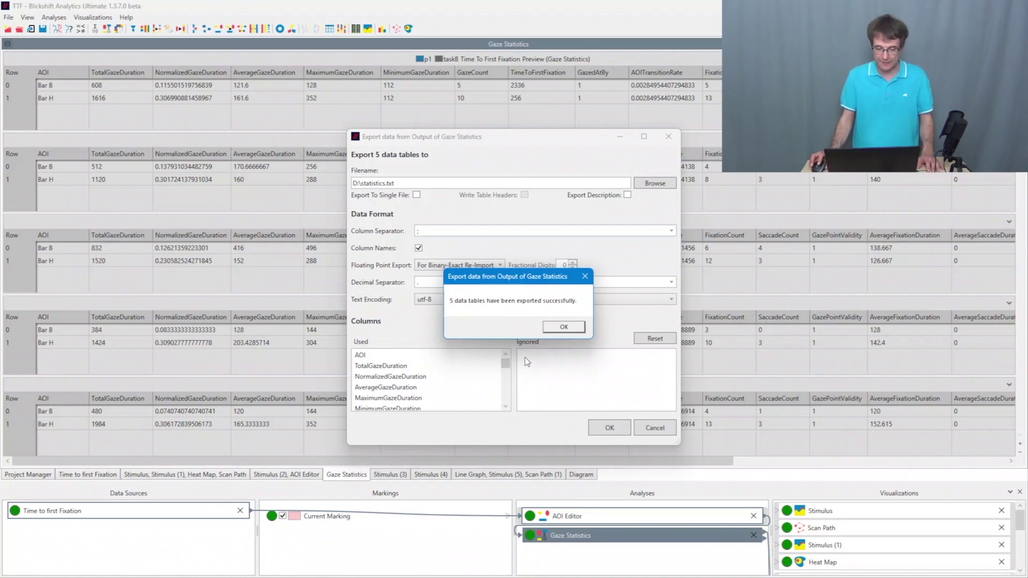
{"action": "left_click", "coordinate": [565, 327]}
{"action": "mouse_move", "coordinate": [357, 572]}
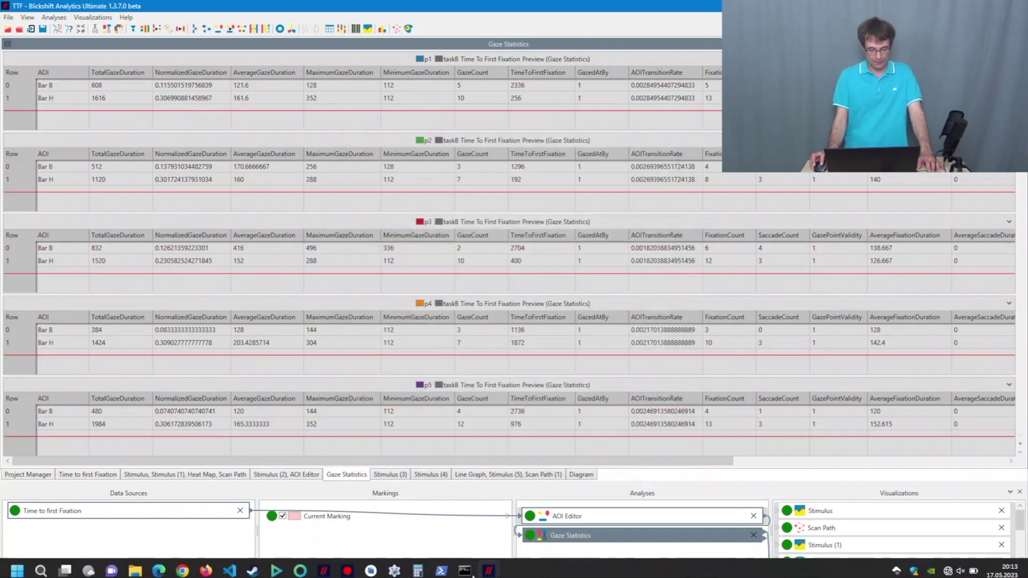
Step: Browse Demo (D:) in File Explorer down to the five statistics_ text files for p1–p5
{"action": "left_click", "coordinate": [135, 567]}
{"action": "scroll", "coordinate": [176, 440], "scroll_direction": "down", "scroll_amount": 1}
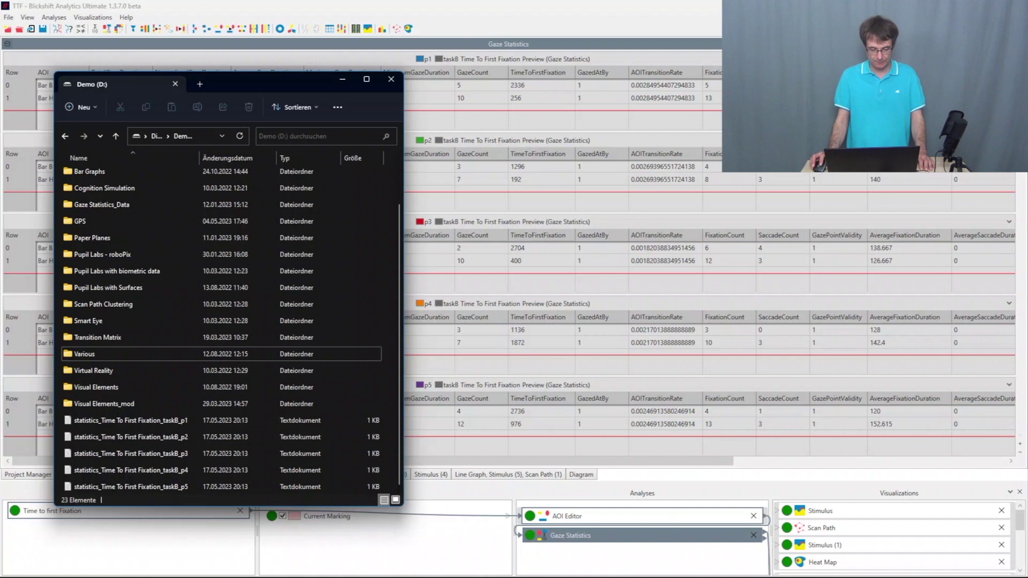
{"action": "mouse_move", "coordinate": [439, 572]}
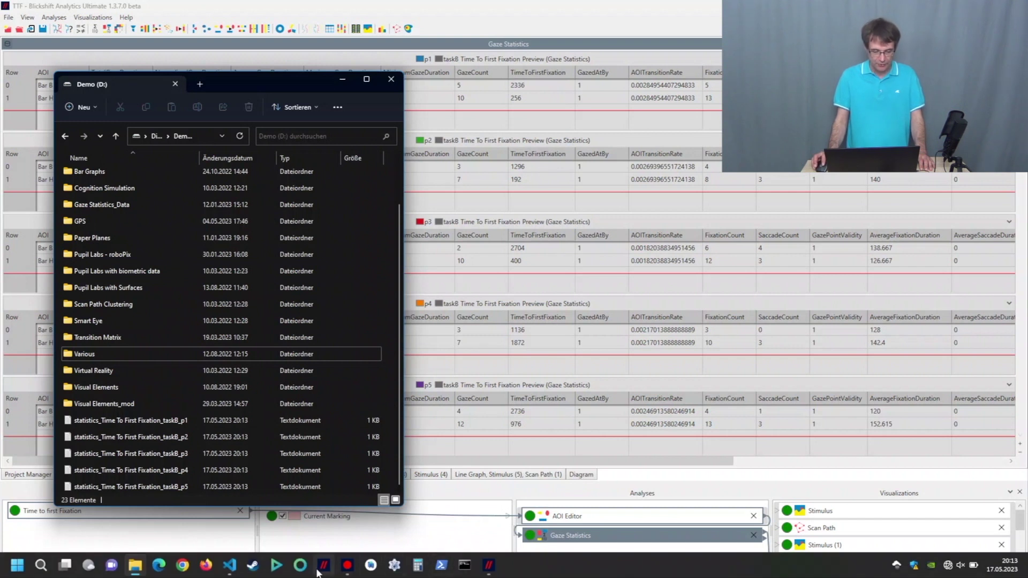
Step: Open the p1 statistics text file in Visual Studio Code and maximize the editor
{"action": "left_click", "coordinate": [230, 566]}
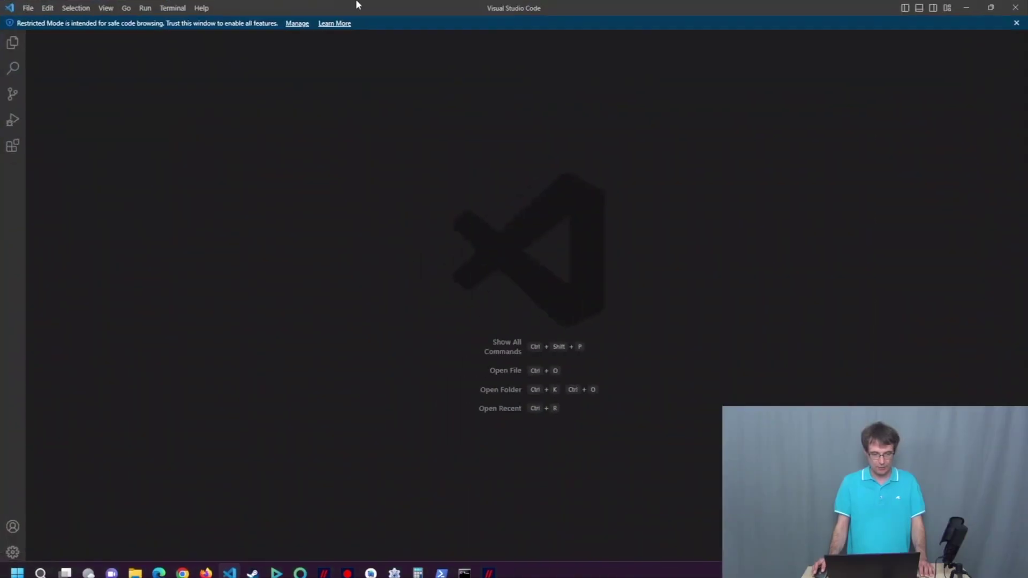
{"action": "left_click_drag", "start_coordinate": [356, 7], "coordinate": [716, 71]}
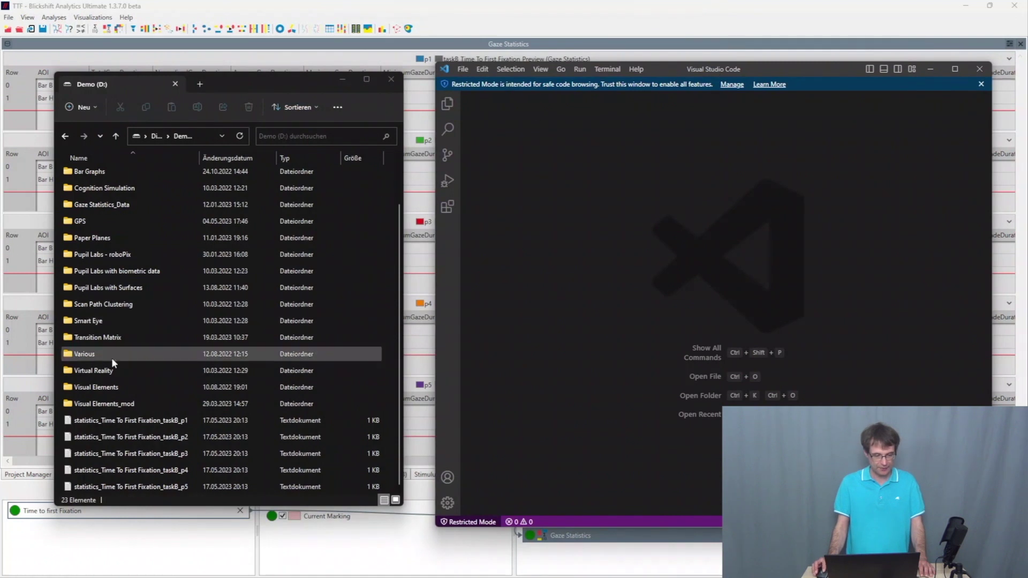
{"action": "left_click_drag", "start_coordinate": [129, 421], "coordinate": [610, 280]}
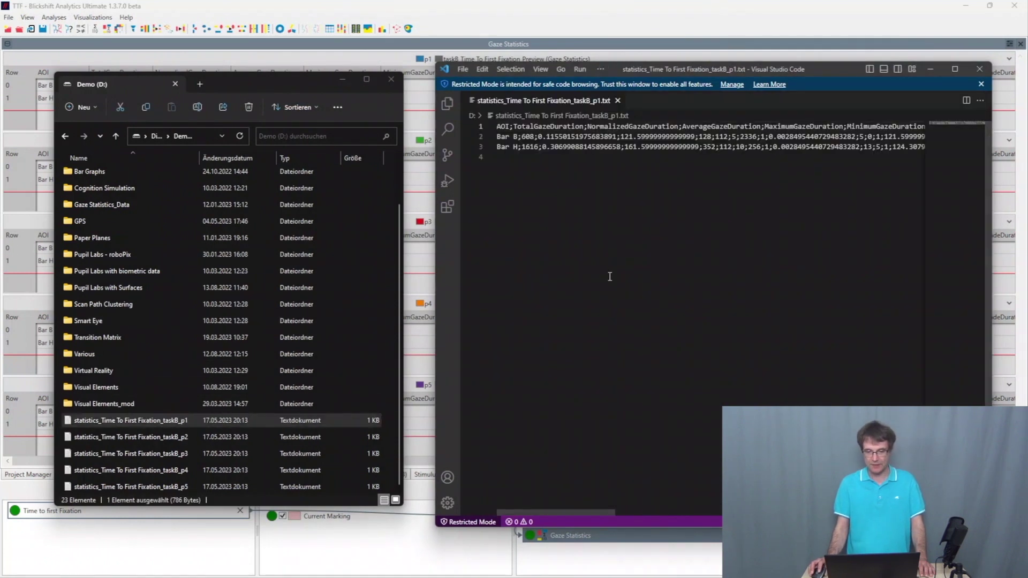
{"action": "double_click", "coordinate": [795, 74]}
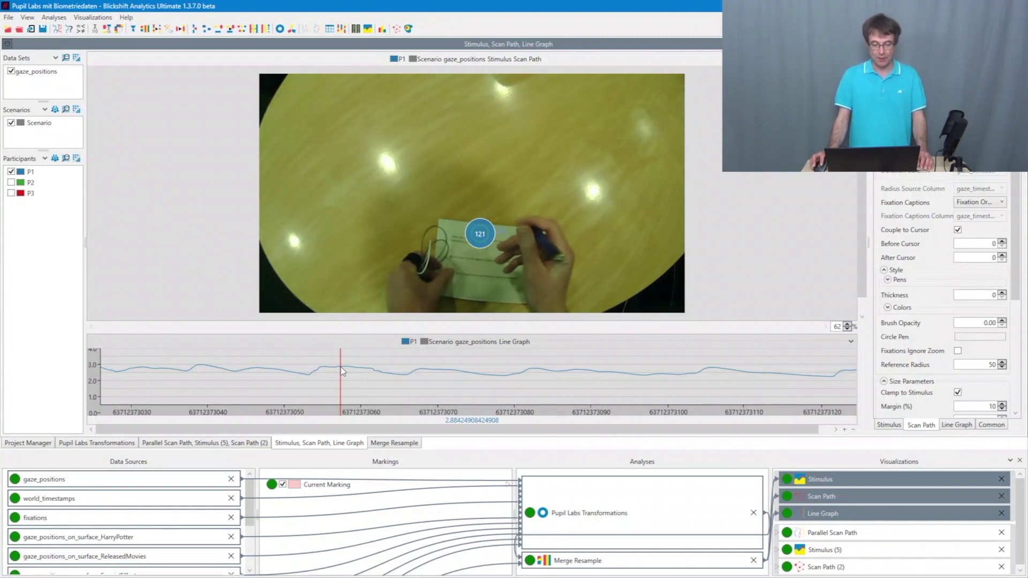
Step: Scrub the recording to a later moment, then show the Merge Resample tables for P1–P3
{"action": "left_click_drag", "start_coordinate": [342, 367], "coordinate": [614, 375]}
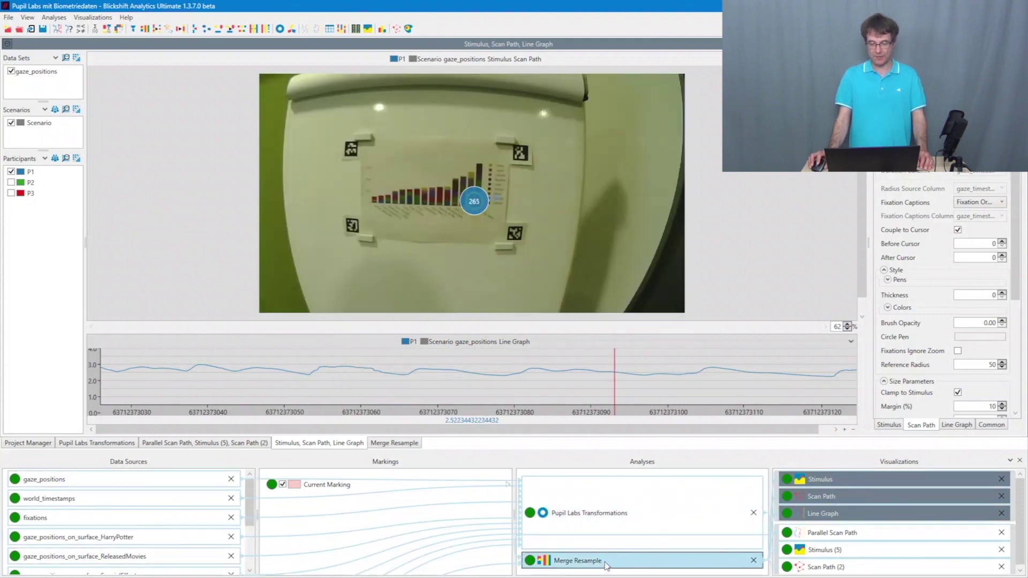
{"action": "left_click", "coordinate": [607, 566]}
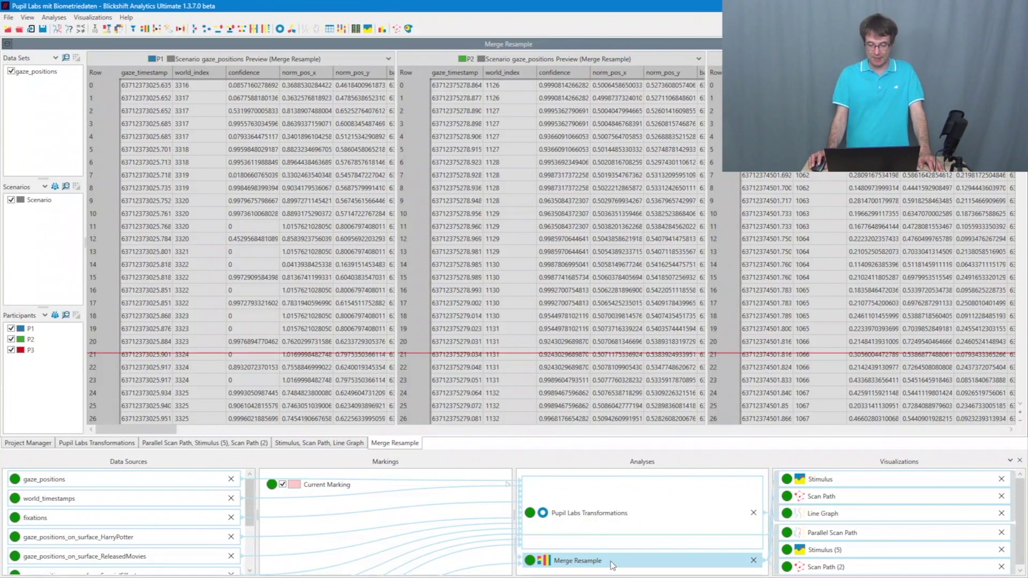
Step: Export the three Merge Resample tables to D:\merge.txt and confirm the success message
{"action": "right_click", "coordinate": [612, 565]}
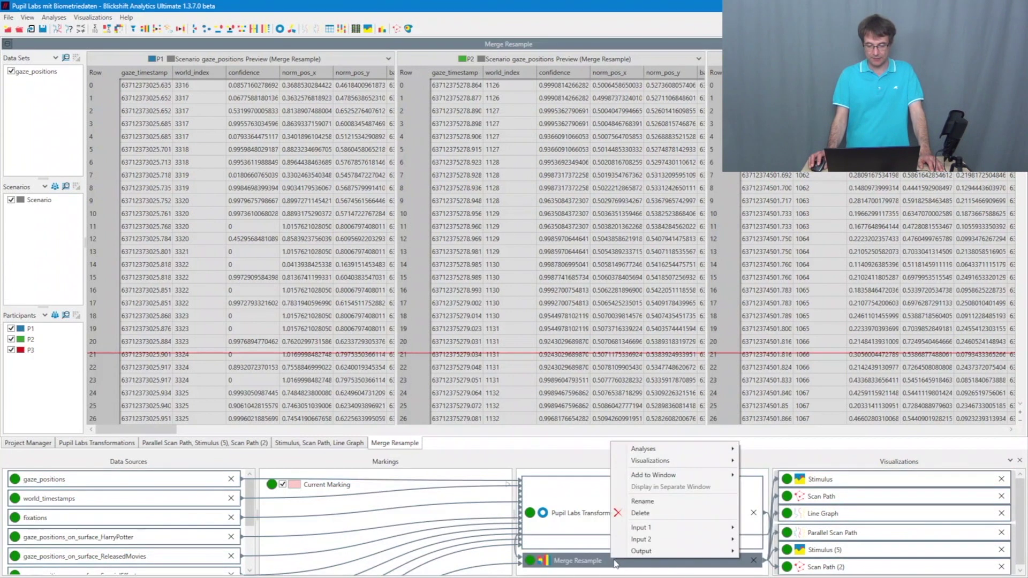
{"action": "mouse_move", "coordinate": [640, 558]}
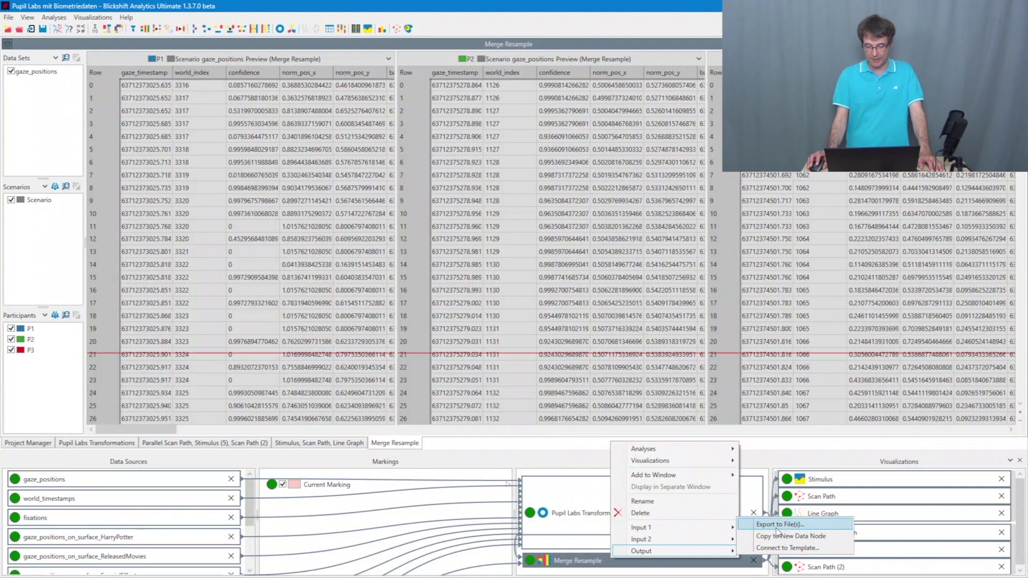
{"action": "left_click", "coordinate": [783, 525]}
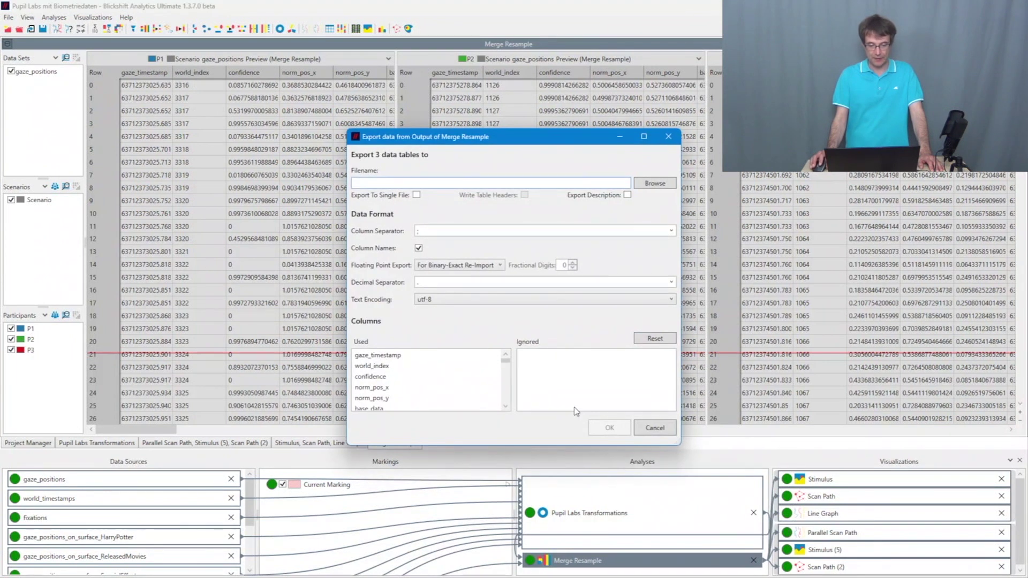
{"action": "left_click", "coordinate": [505, 407]}
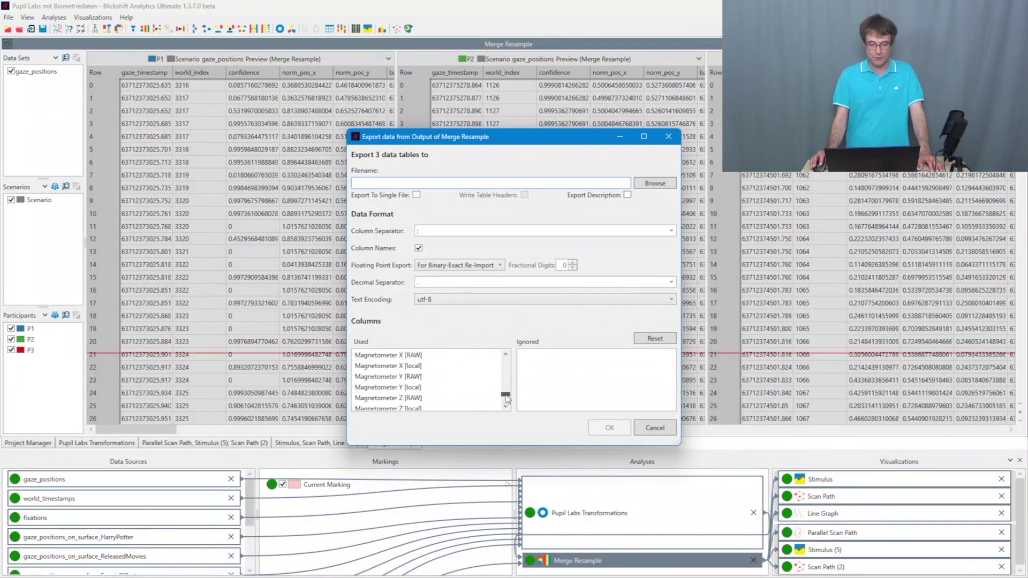
{"action": "left_click_drag", "start_coordinate": [505, 400], "coordinate": [504, 345]}
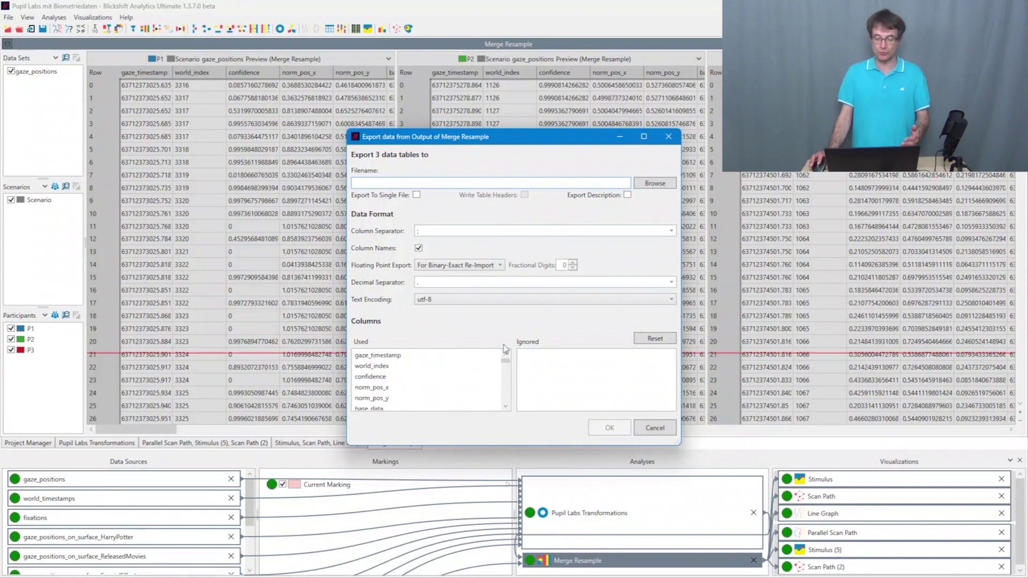
{"action": "left_click", "coordinate": [378, 186]}
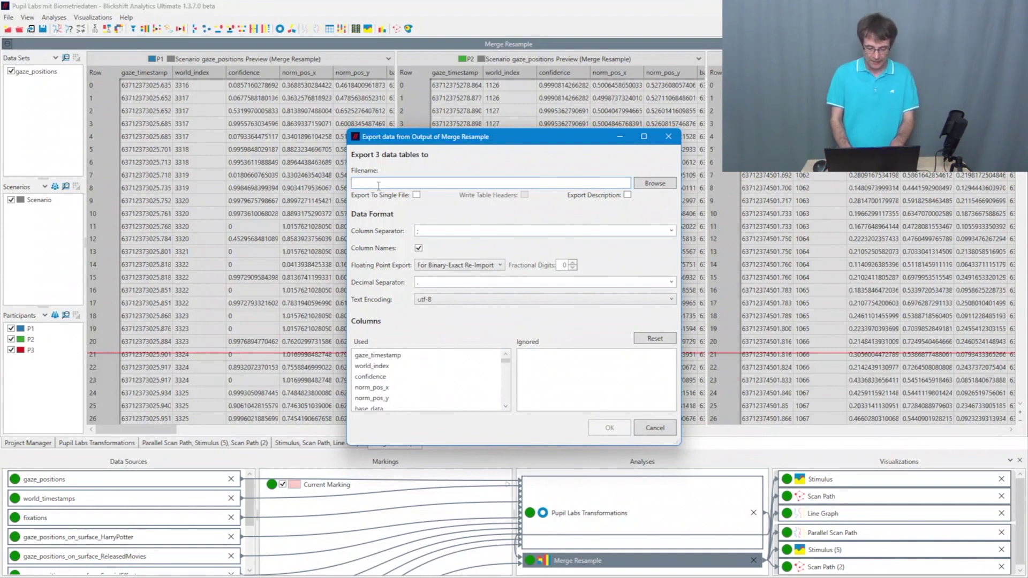
{"action": "type", "text": "D:\\"}
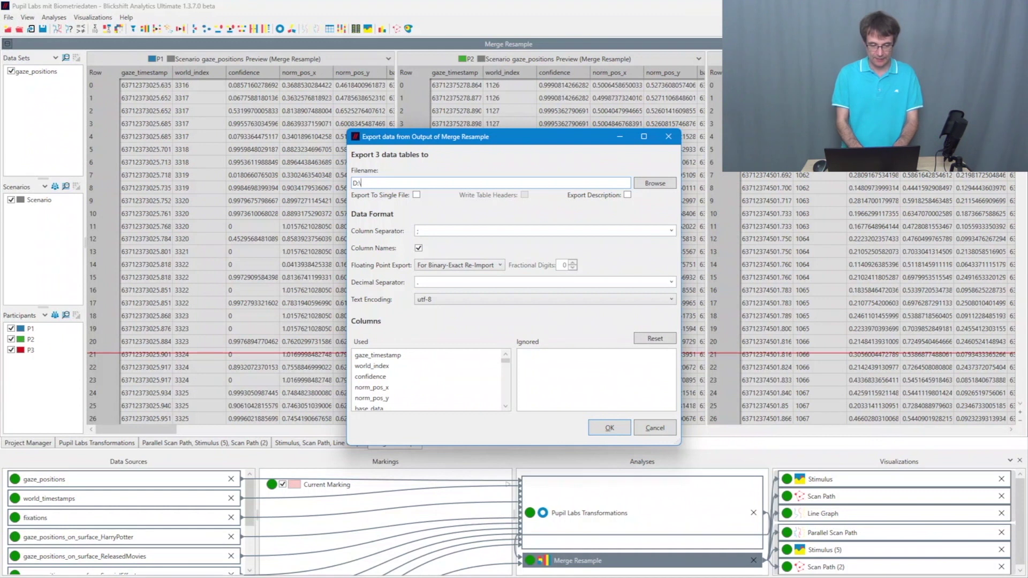
{"action": "type", "text": "merge.txt"}
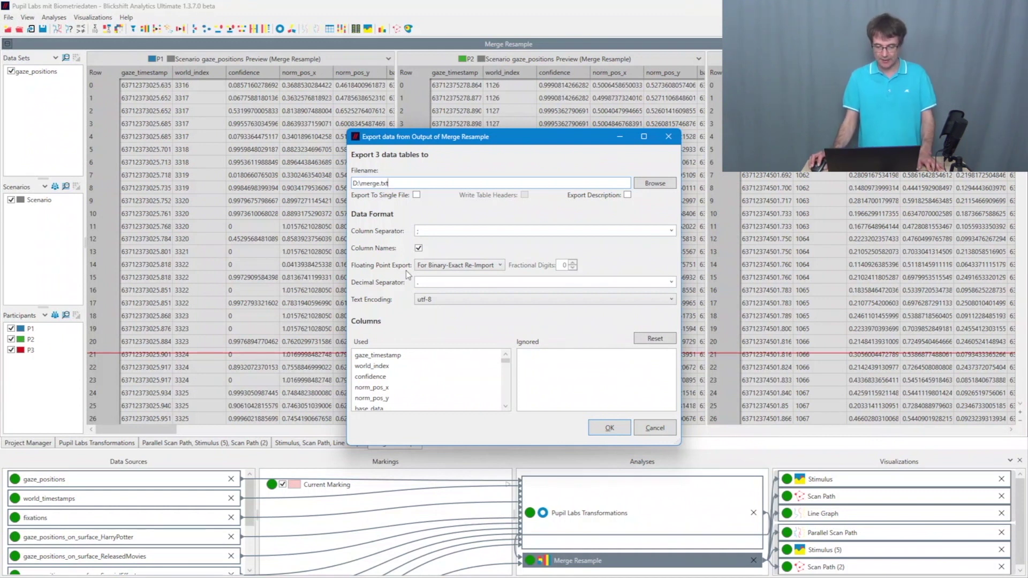
{"action": "left_click", "coordinate": [612, 428]}
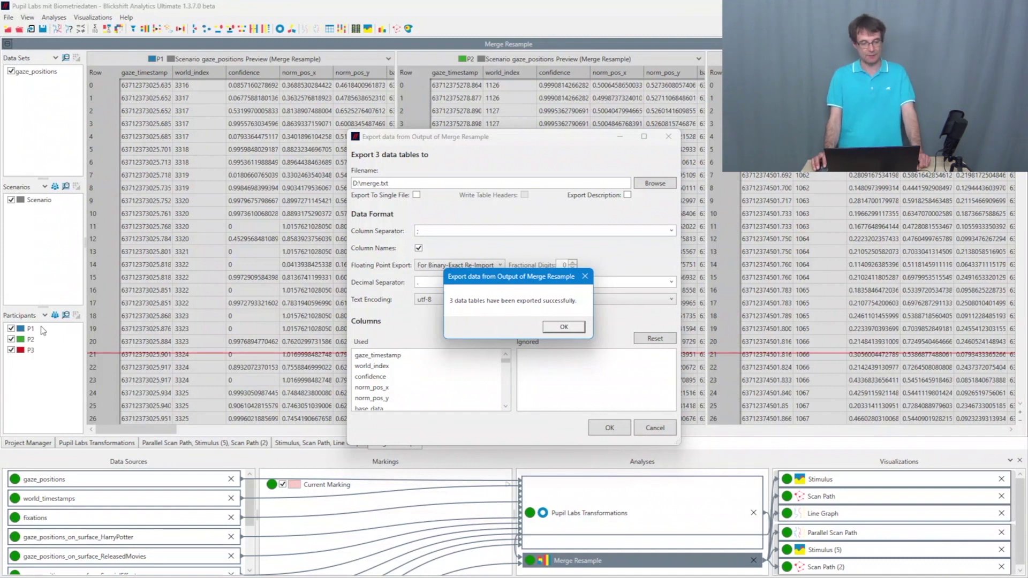
{"action": "left_click", "coordinate": [571, 333]}
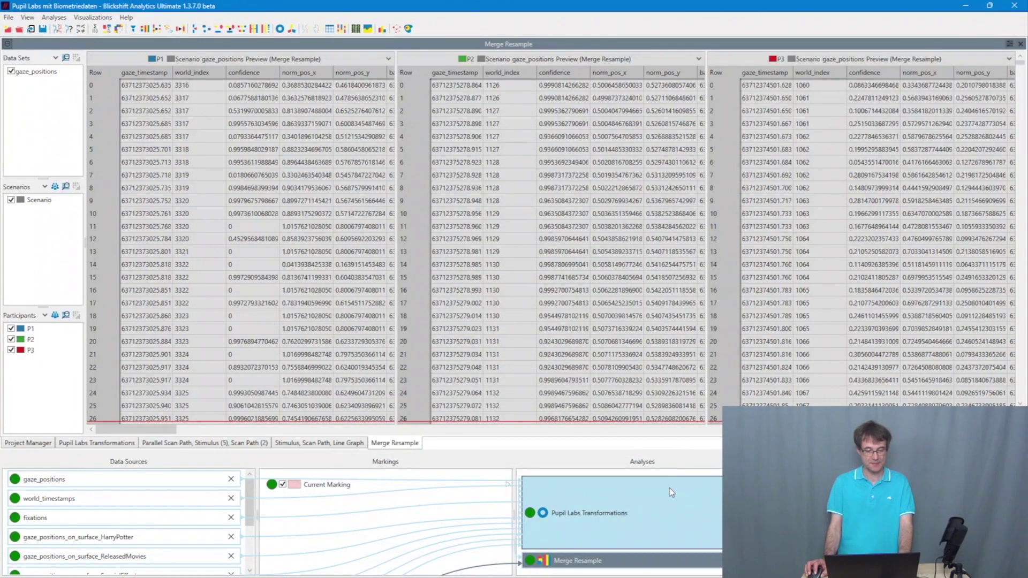
Step: Switch to File Explorer showing the merge_gaze_positions_Scenario_P1–P3 files on Demo (D:)
{"action": "key", "text": "alt+Tab"}
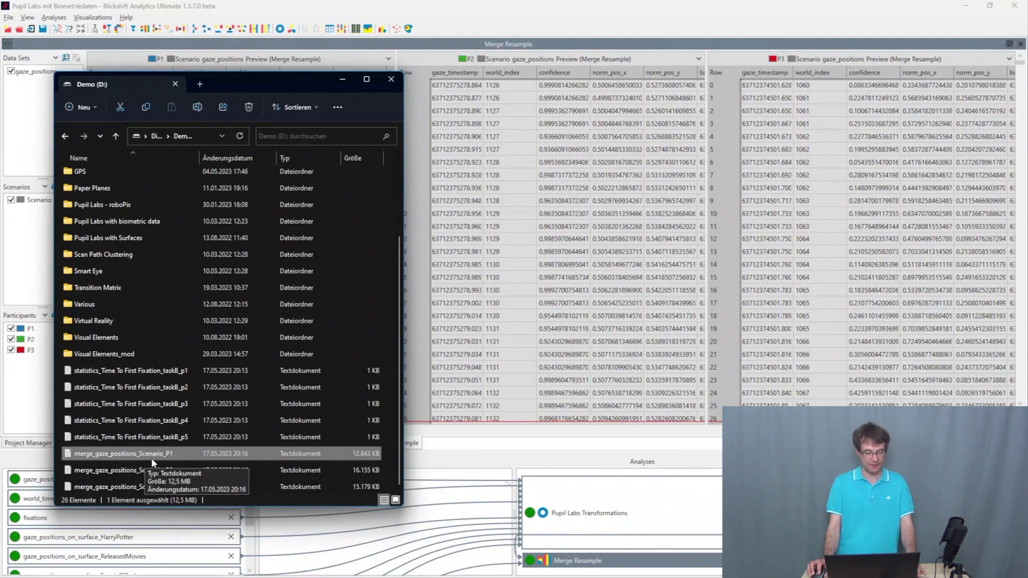
Step: Open merge_gaze_positions_Scenario_P1.txt full-screen in VS Code and scroll through the data
{"action": "mouse_move", "coordinate": [187, 575]}
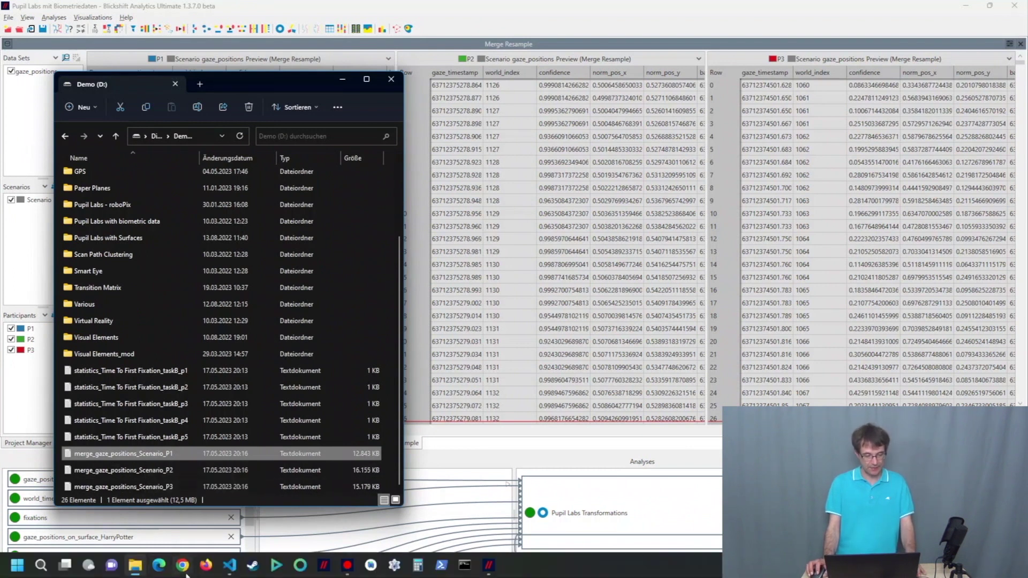
{"action": "left_click", "coordinate": [235, 571]}
{"action": "left_click_drag", "start_coordinate": [514, 7], "coordinate": [615, 60]}
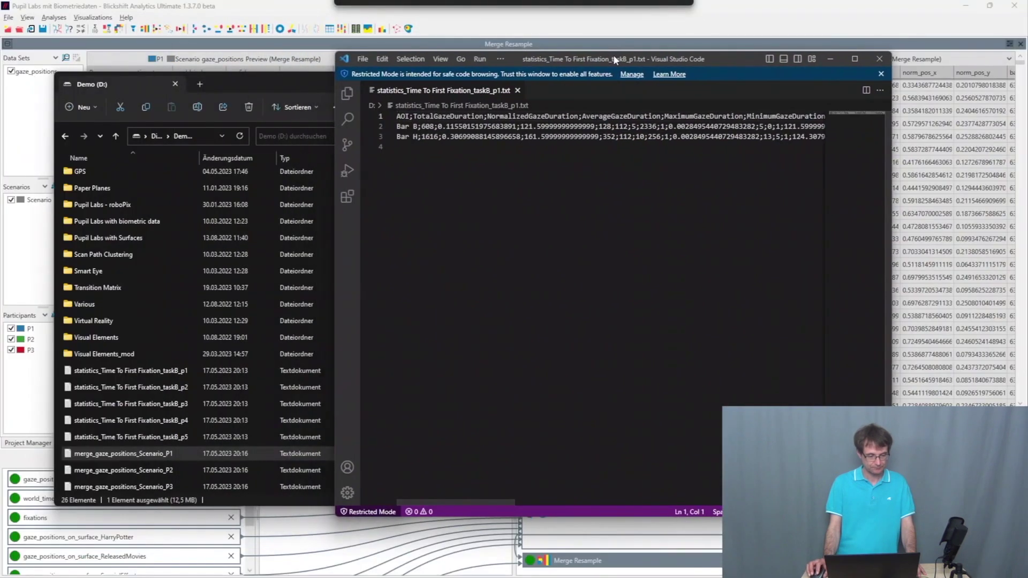
{"action": "left_click_drag", "start_coordinate": [123, 454], "coordinate": [528, 349]}
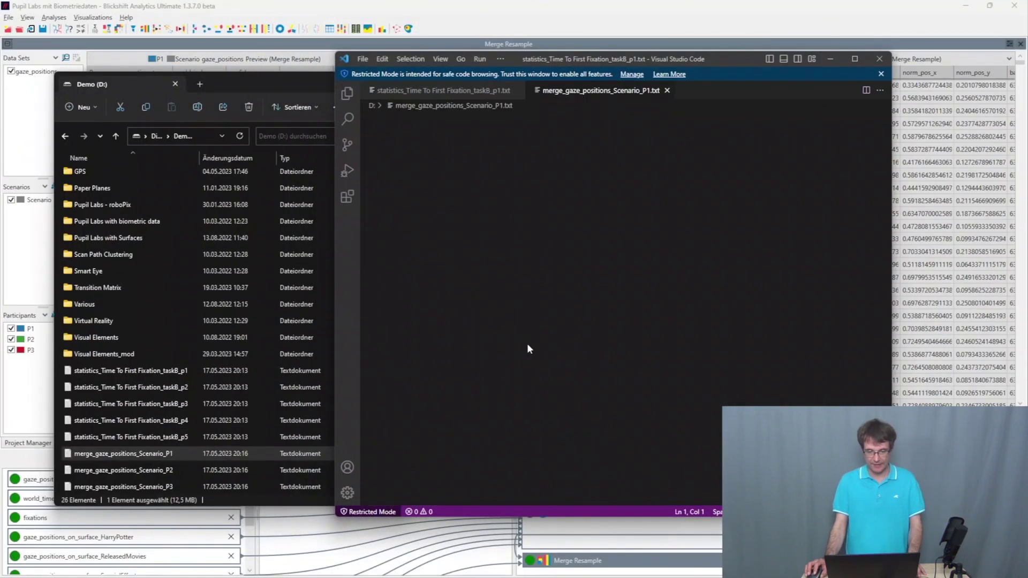
{"action": "double_click", "coordinate": [721, 58]}
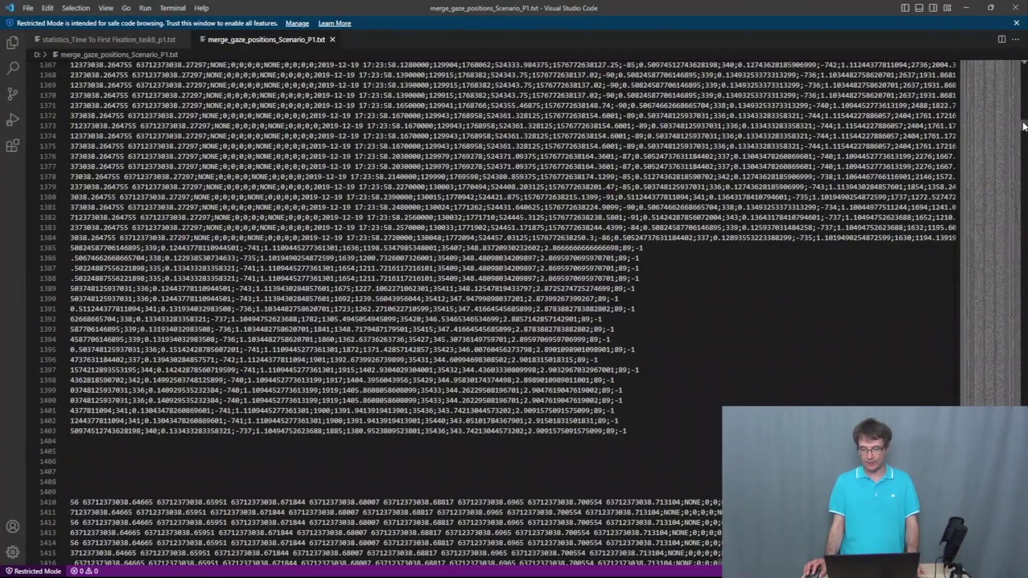
{"action": "left_click_drag", "start_coordinate": [1024, 127], "coordinate": [1024, 171]}
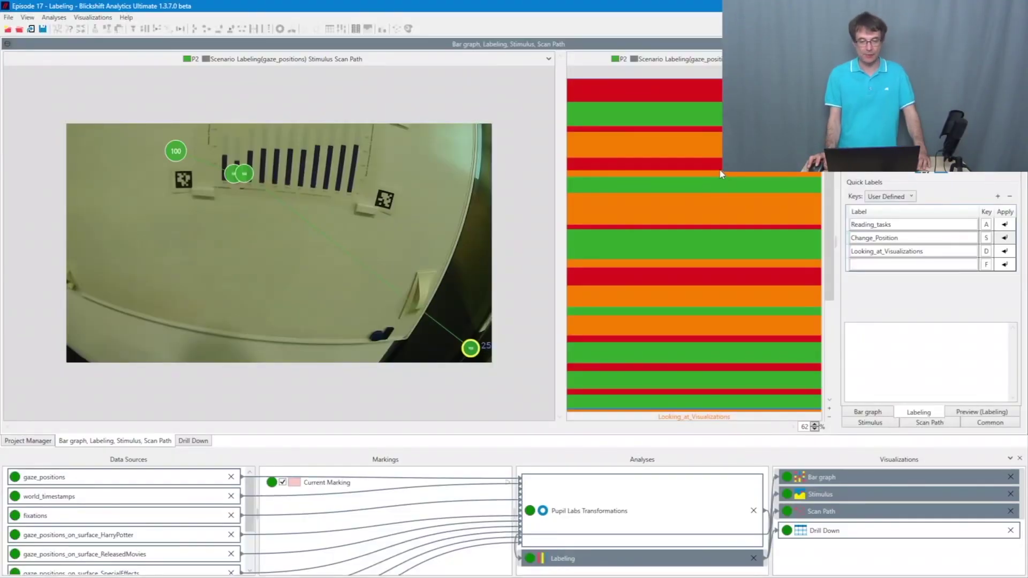
Step: Jump P2's scene video to the top red labeled period in the bar graph
{"action": "left_click", "coordinate": [696, 92]}
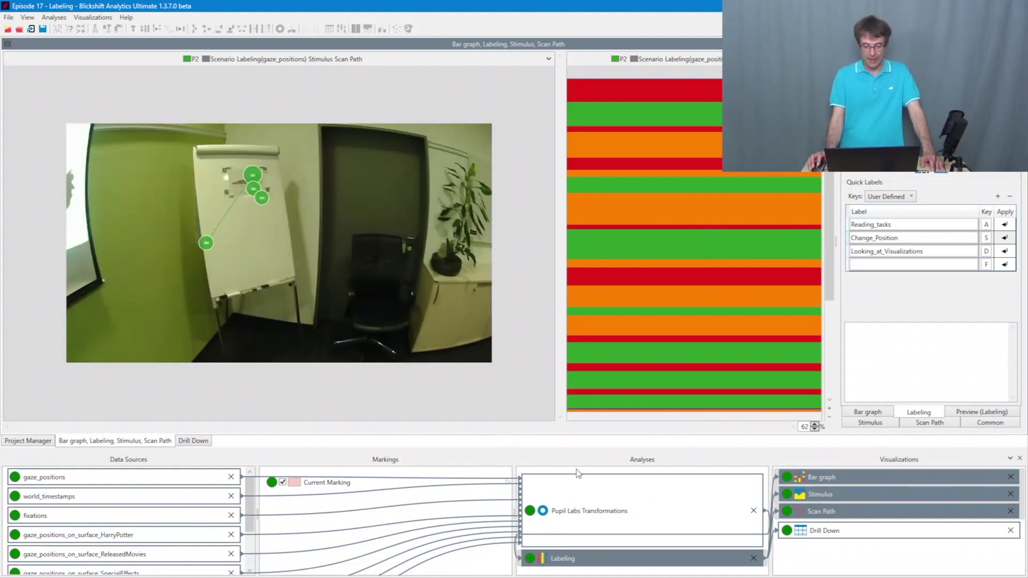
Step: Export the Labeling output table, with its Label column, to D:\labels.txt and confirm success
{"action": "right_click", "coordinate": [600, 564]}
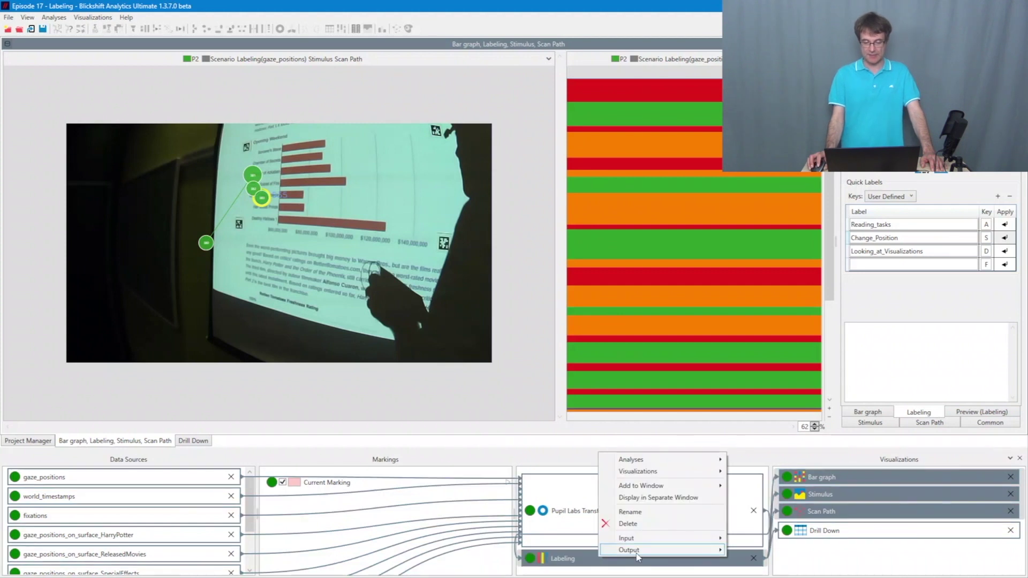
{"action": "mouse_move", "coordinate": [638, 557]}
{"action": "left_click", "coordinate": [769, 524]}
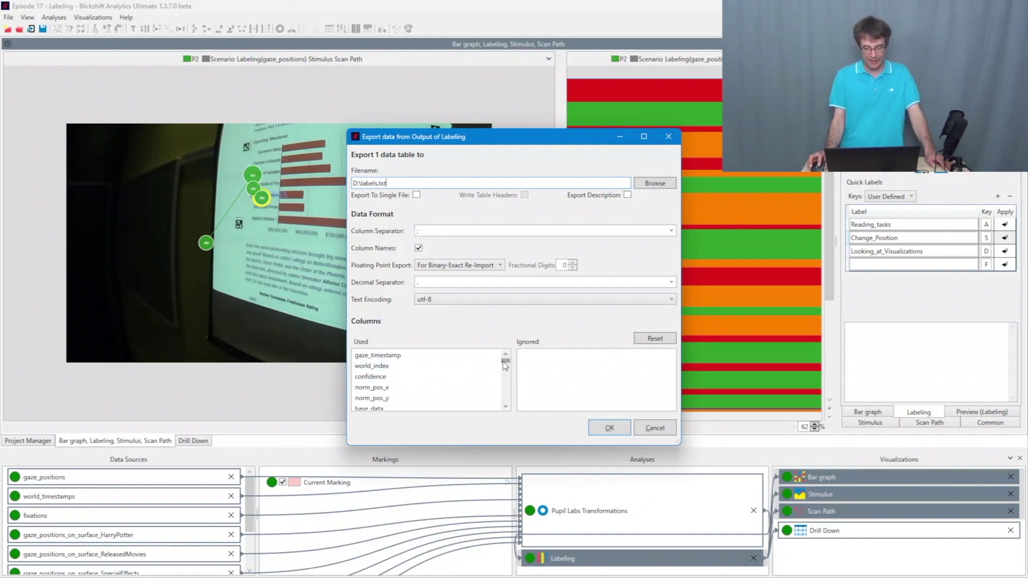
{"action": "scroll", "coordinate": [507, 395], "scroll_direction": "down", "scroll_amount": 3}
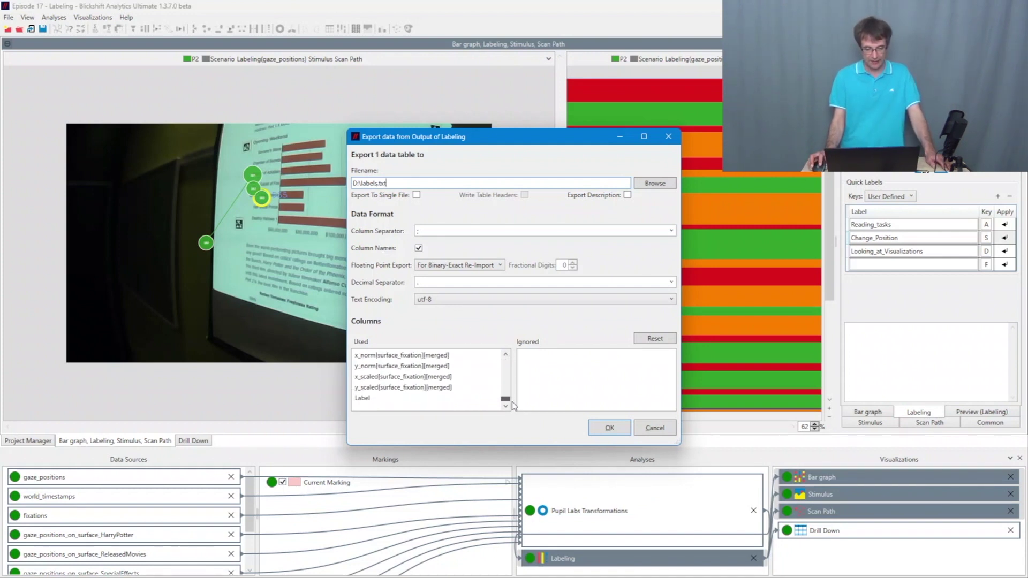
{"action": "left_click", "coordinate": [617, 429]}
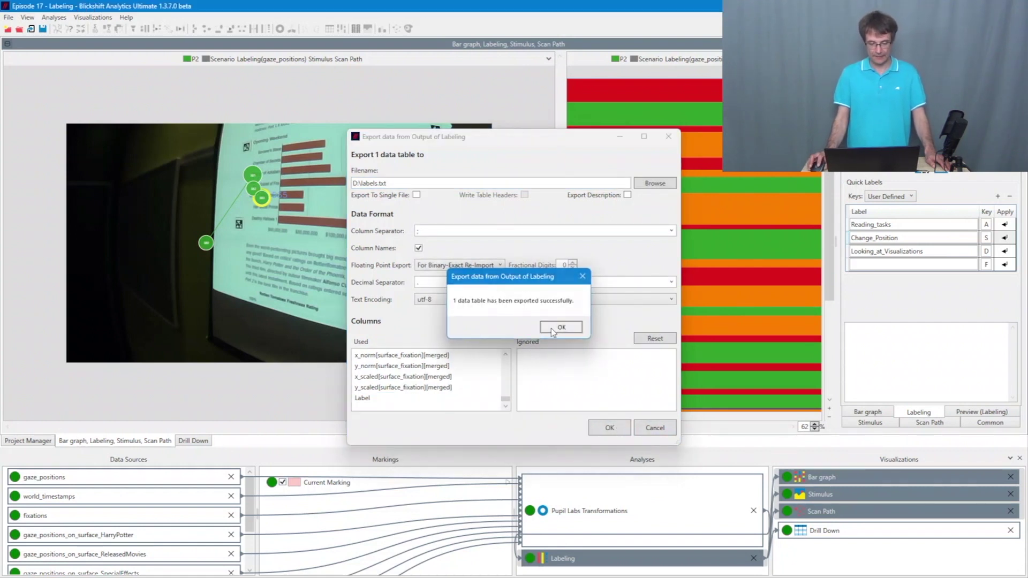
{"action": "left_click", "coordinate": [551, 329]}
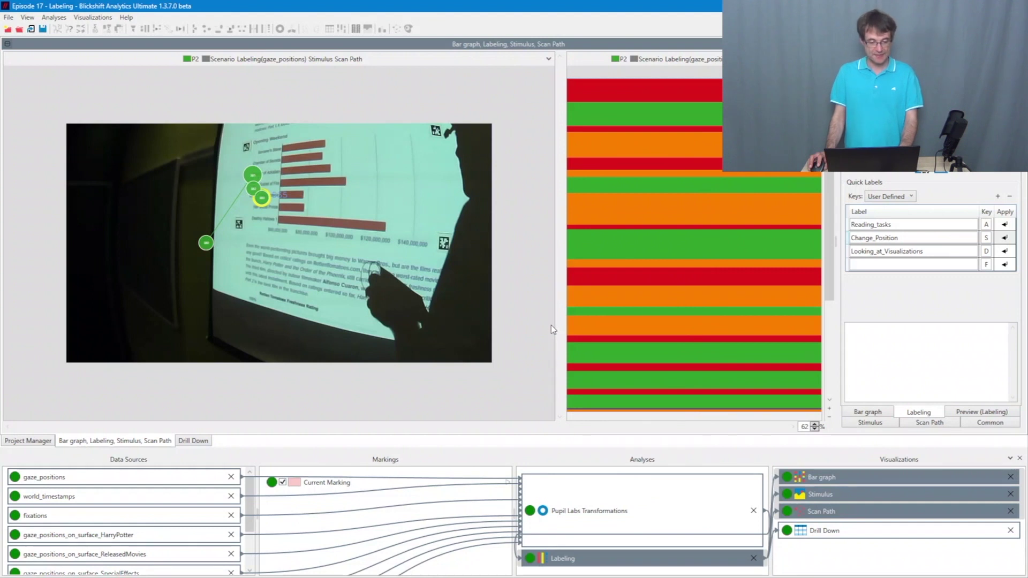
Step: Open the exported labels.txt from drive D in Visual Studio Code
{"action": "key", "text": "alt+Tab"}
{"action": "key", "text": "alt+Tab"}
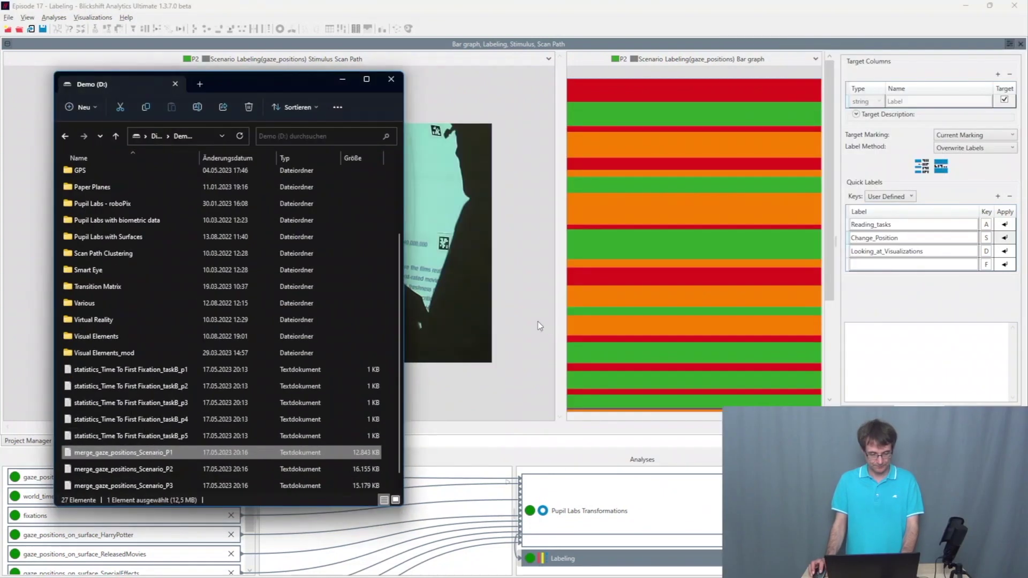
{"action": "mouse_move", "coordinate": [366, 572]}
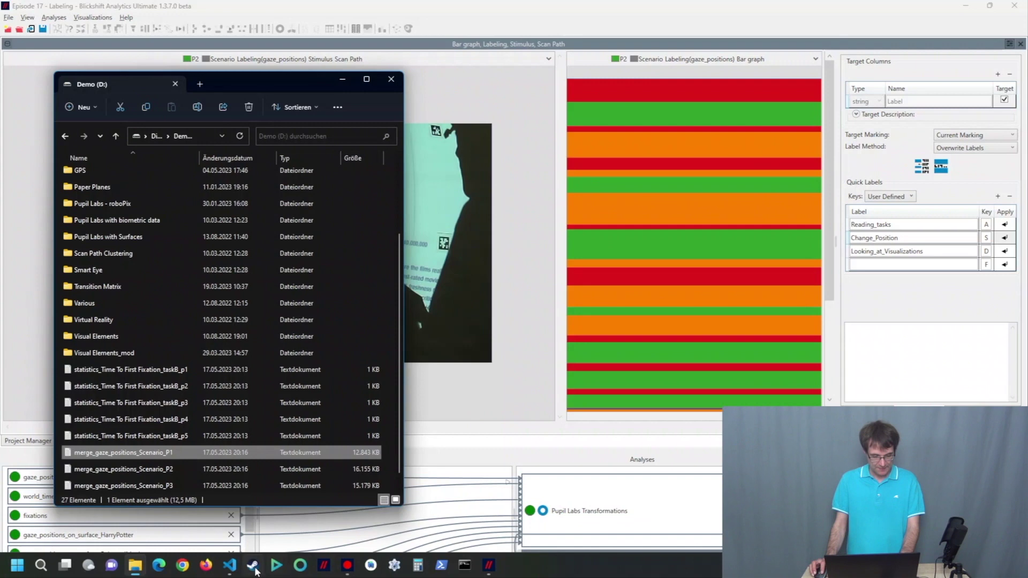
{"action": "left_click", "coordinate": [235, 567]}
{"action": "left_click", "coordinate": [136, 565]}
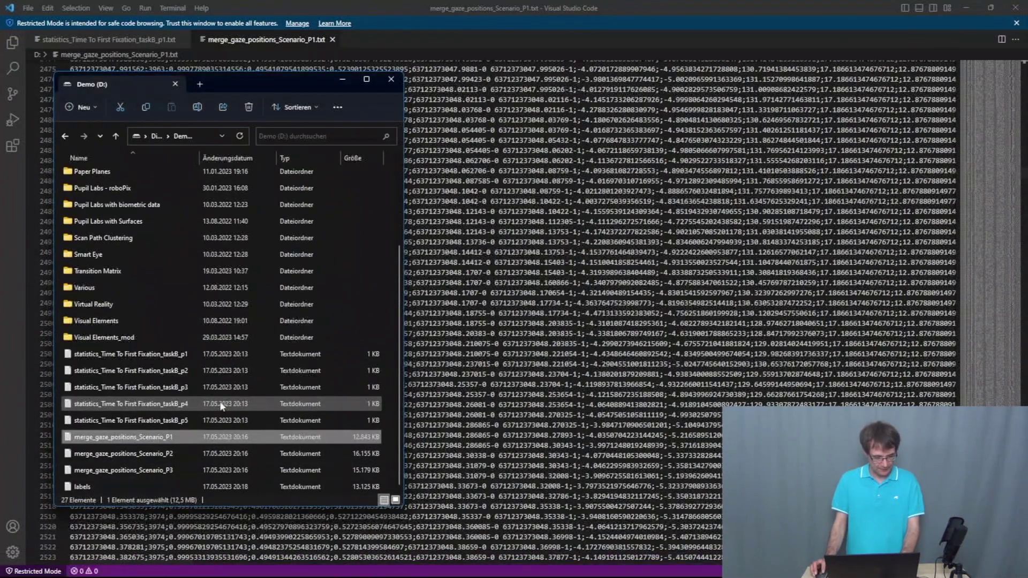
{"action": "left_click", "coordinate": [95, 485]}
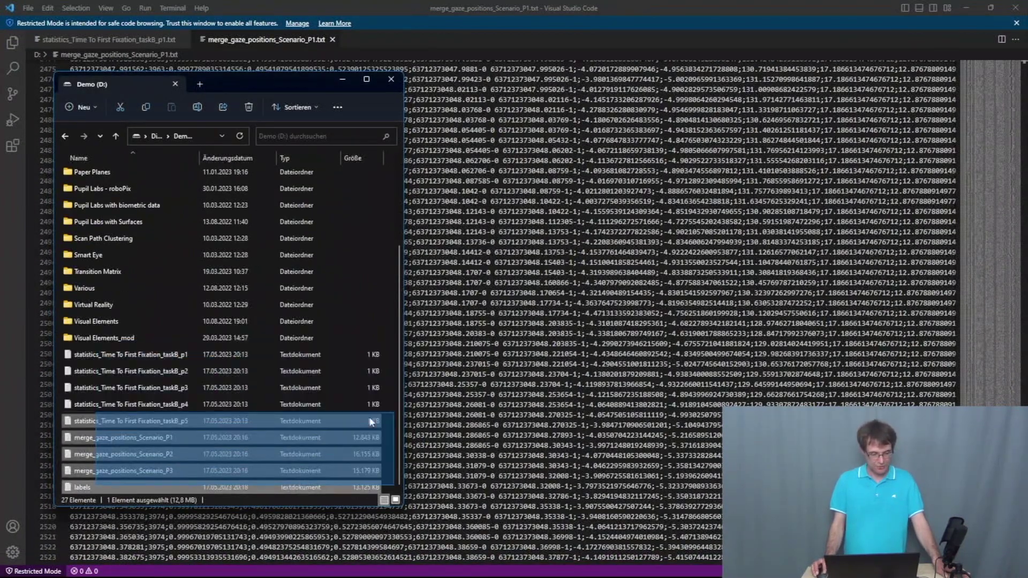
{"action": "left_click_drag", "start_coordinate": [90, 491], "coordinate": [539, 378]}
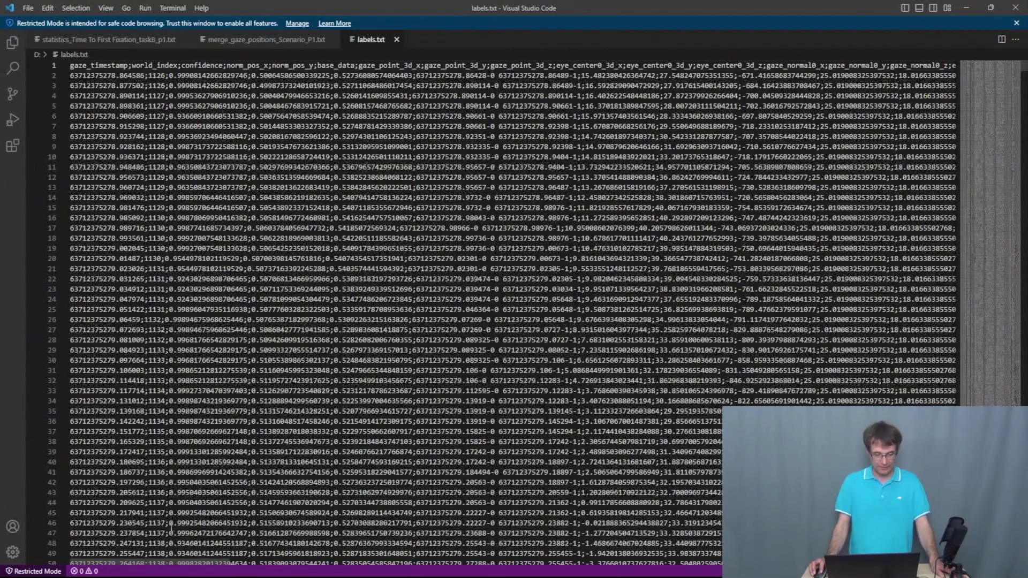
{"action": "left_click_drag", "start_coordinate": [204, 560], "coordinate": [911, 564]}
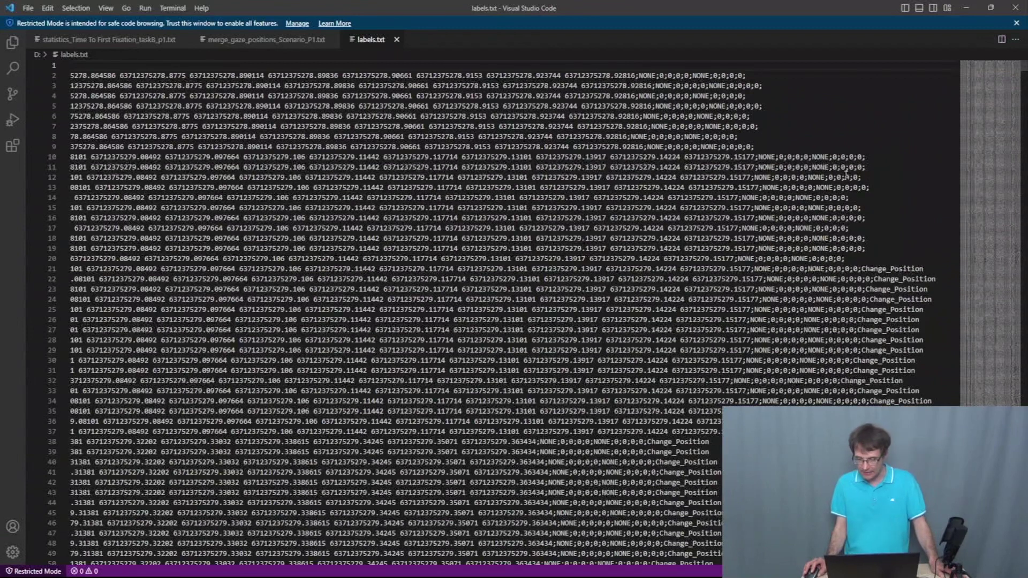
Step: Highlight the Change_Position labels, then the Reading_tasks labels in later rows
{"action": "double_click", "coordinate": [889, 268]}
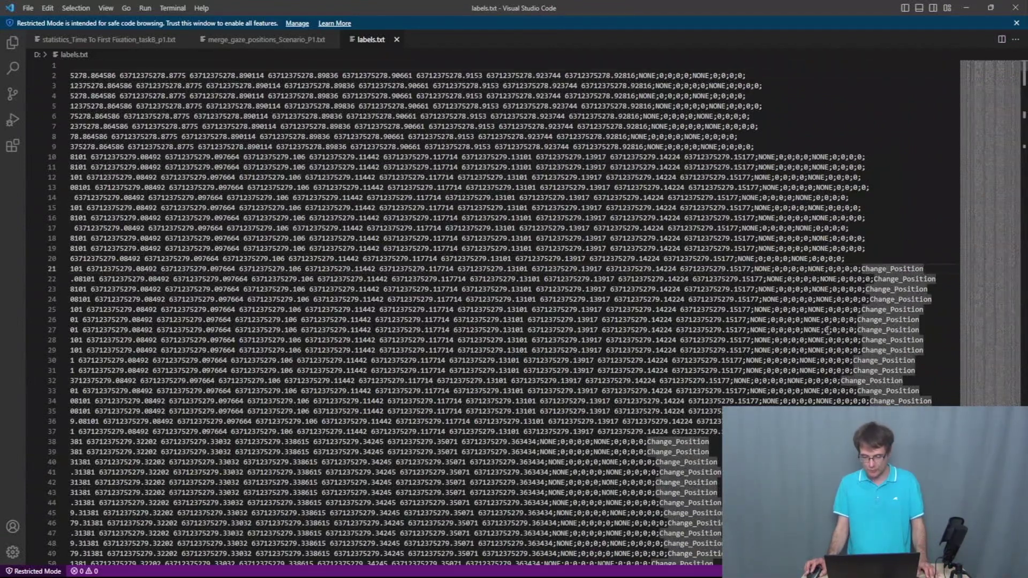
{"action": "scroll", "coordinate": [680, 492], "scroll_direction": "down", "scroll_amount": 20}
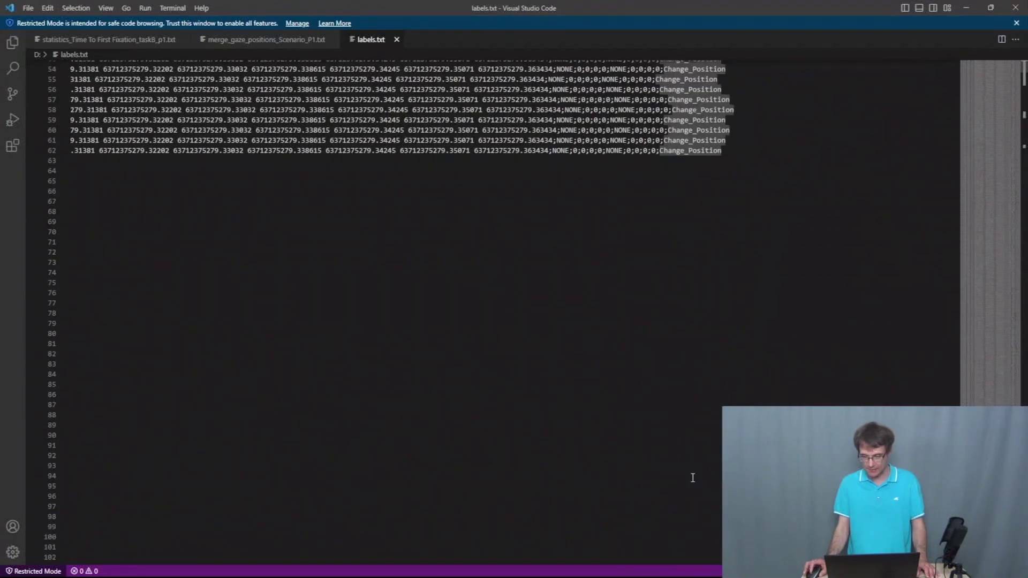
{"action": "left_click", "coordinate": [1006, 131]}
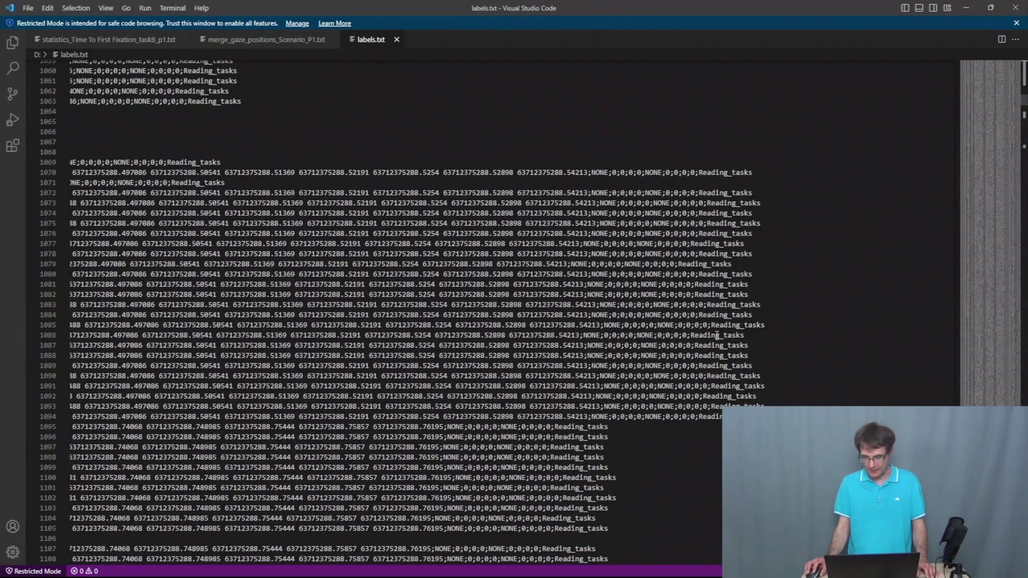
{"action": "double_click", "coordinate": [721, 277]}
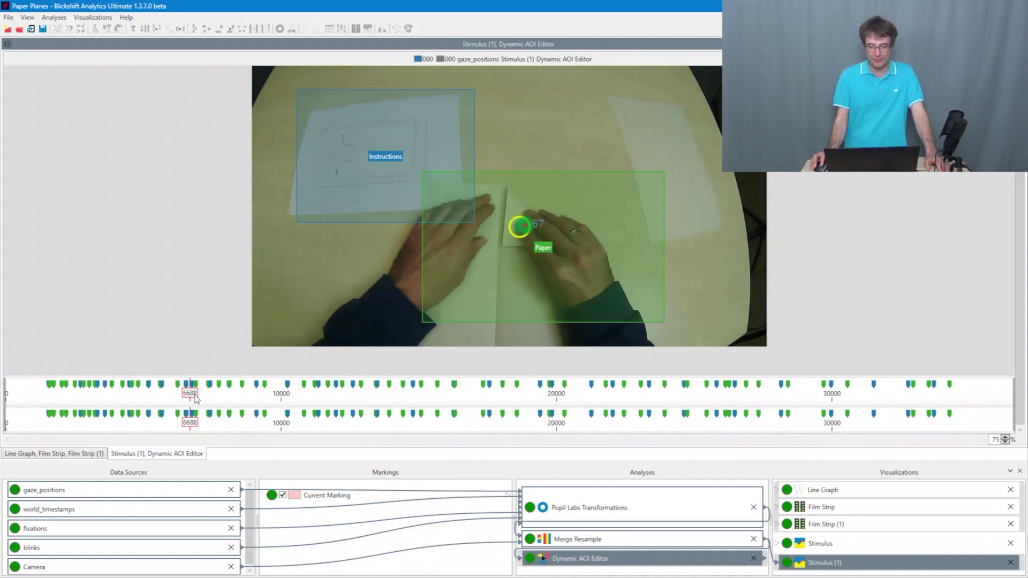
Step: Advance the Paper Planes scene video to frame 9760 to see the Instructions and Paper AOIs move
{"action": "left_click_drag", "start_coordinate": [194, 396], "coordinate": [236, 396]}
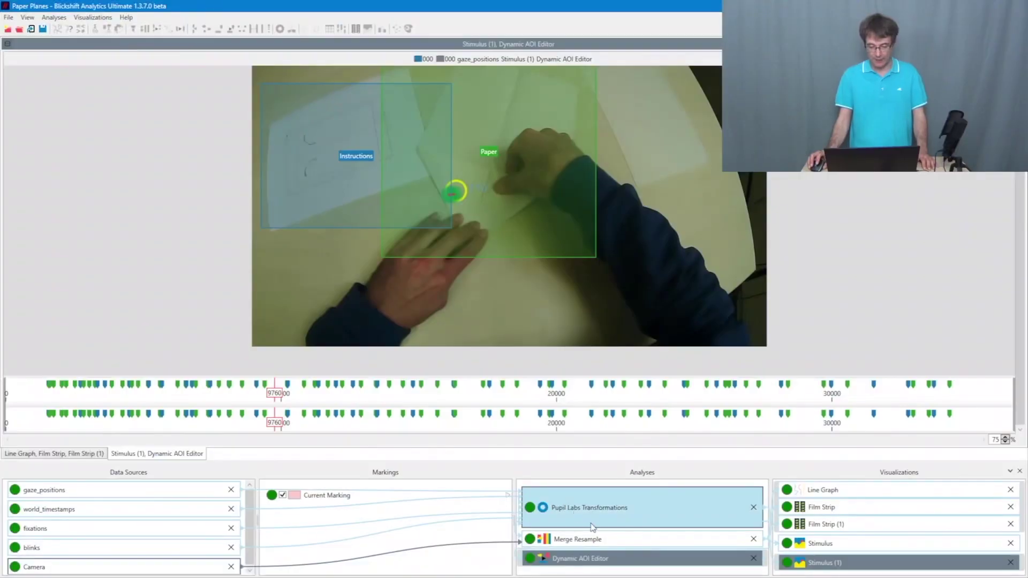
Step: Export the Dynamic AOI Editor output, AOI column checked, to D:\aois.txt and confirm
{"action": "right_click", "coordinate": [609, 564]}
{"action": "mouse_move", "coordinate": [642, 555]}
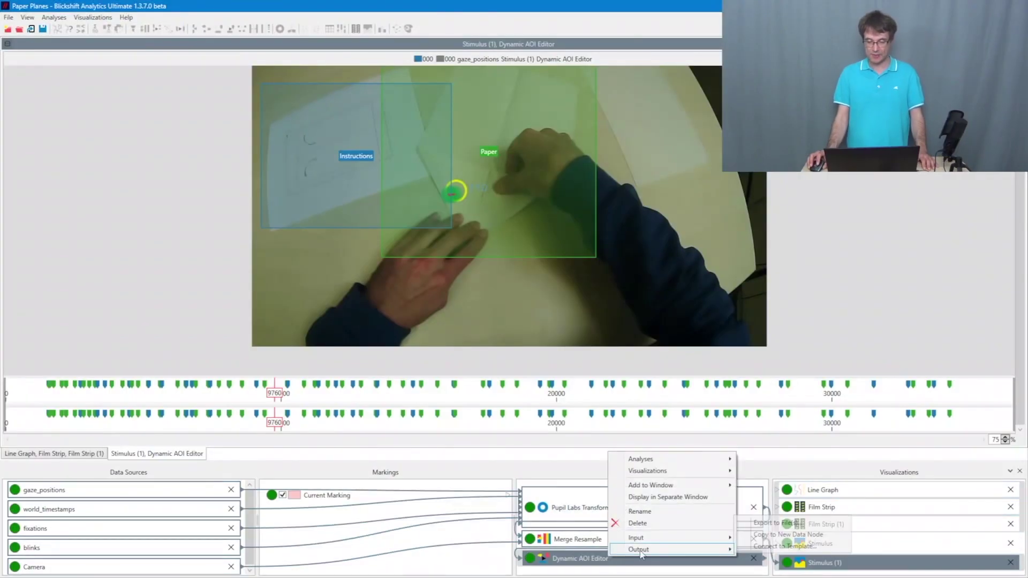
{"action": "left_click", "coordinate": [777, 522]}
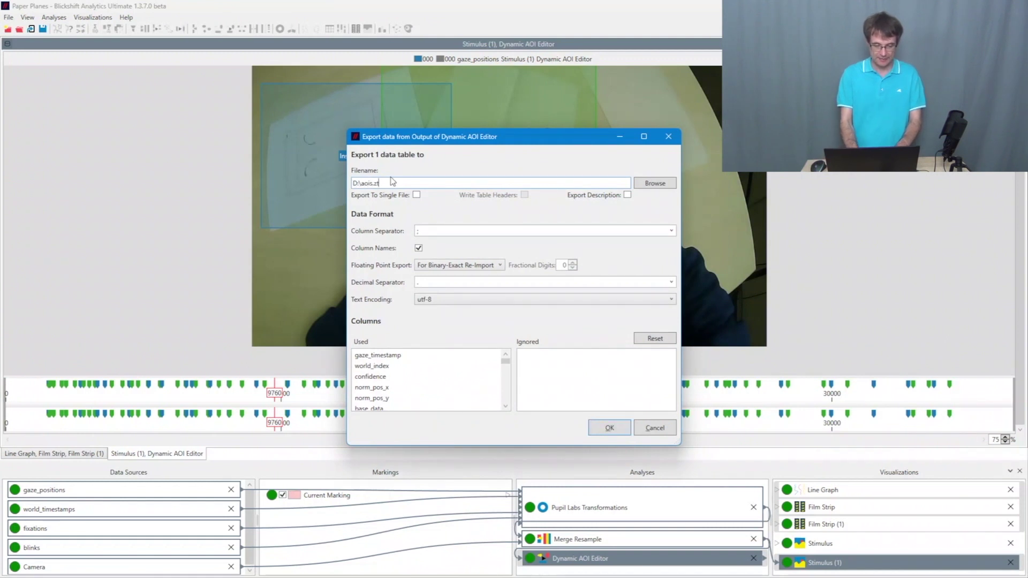
{"action": "type", "text": "D:\\aois.txt"}
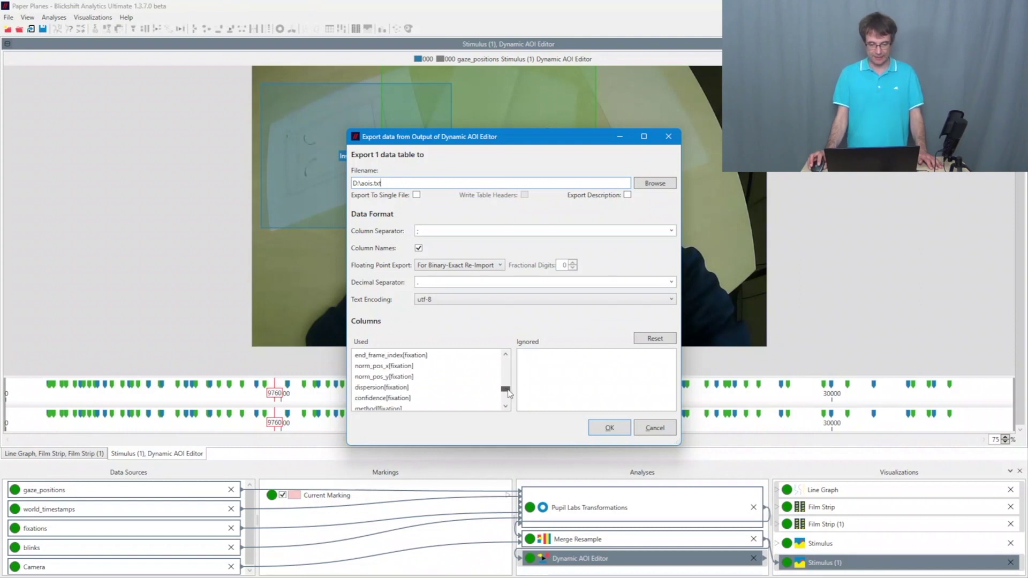
{"action": "left_click_drag", "start_coordinate": [507, 390], "coordinate": [510, 403]}
{"action": "left_click", "coordinate": [457, 402]}
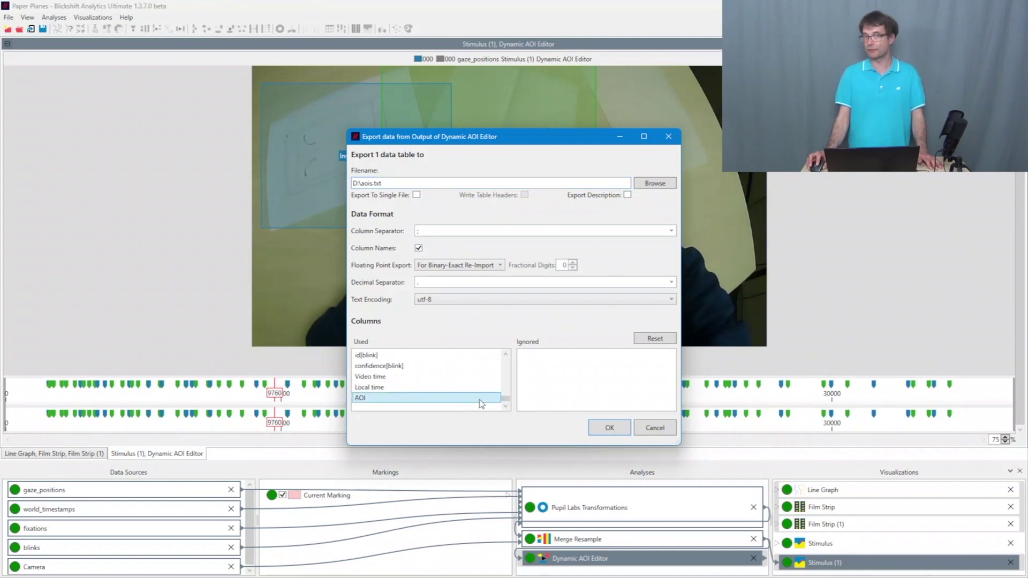
{"action": "left_click", "coordinate": [620, 431]}
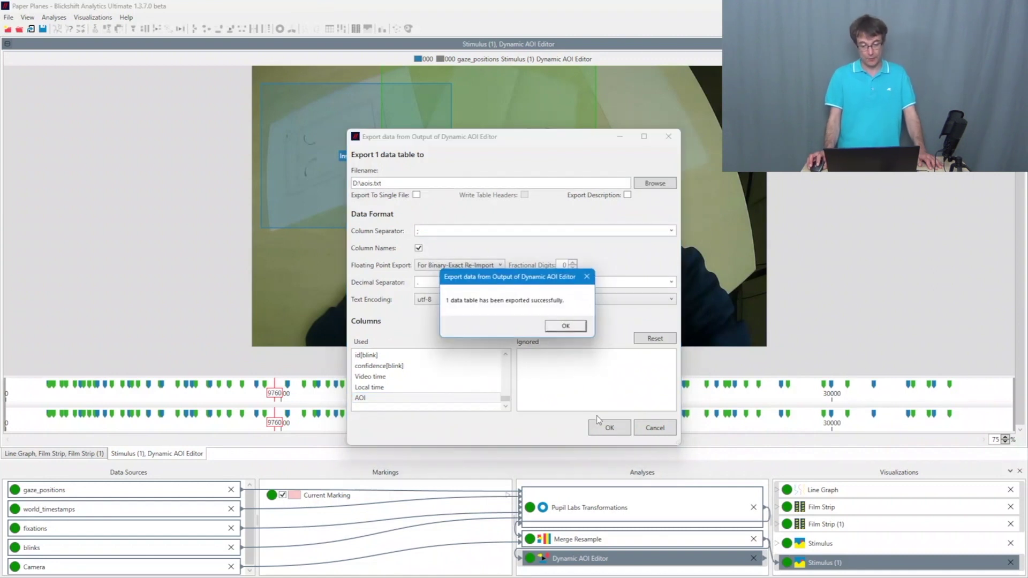
{"action": "left_click", "coordinate": [568, 328]}
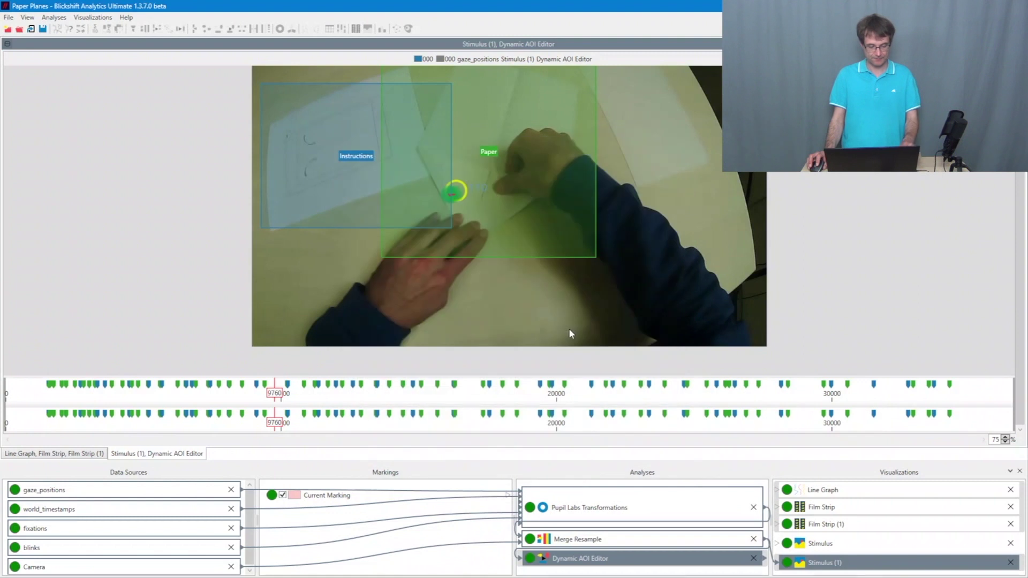
Step: Open the exported aois.txt in Visual Studio Code
{"action": "mouse_move", "coordinate": [290, 568]}
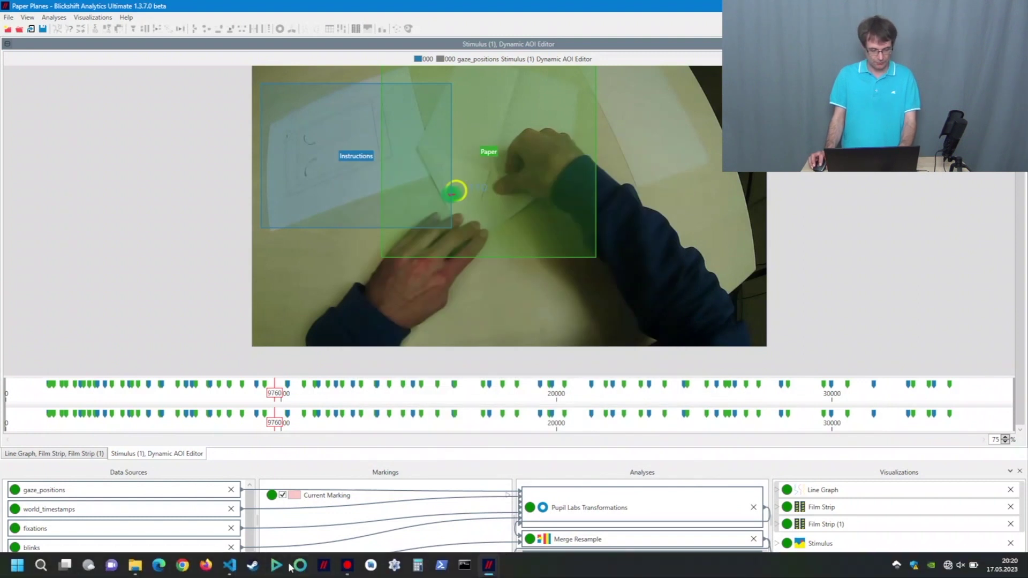
{"action": "left_click", "coordinate": [230, 567]}
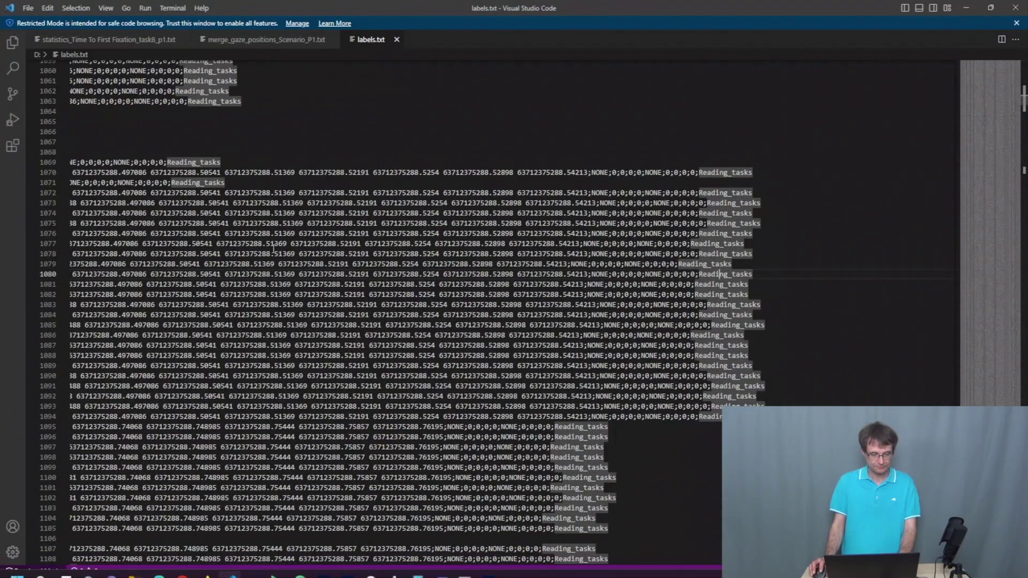
{"action": "key", "text": "alt+Tab"}
{"action": "key", "text": "alt+Tab"}
{"action": "key", "text": "alt+Tab"}
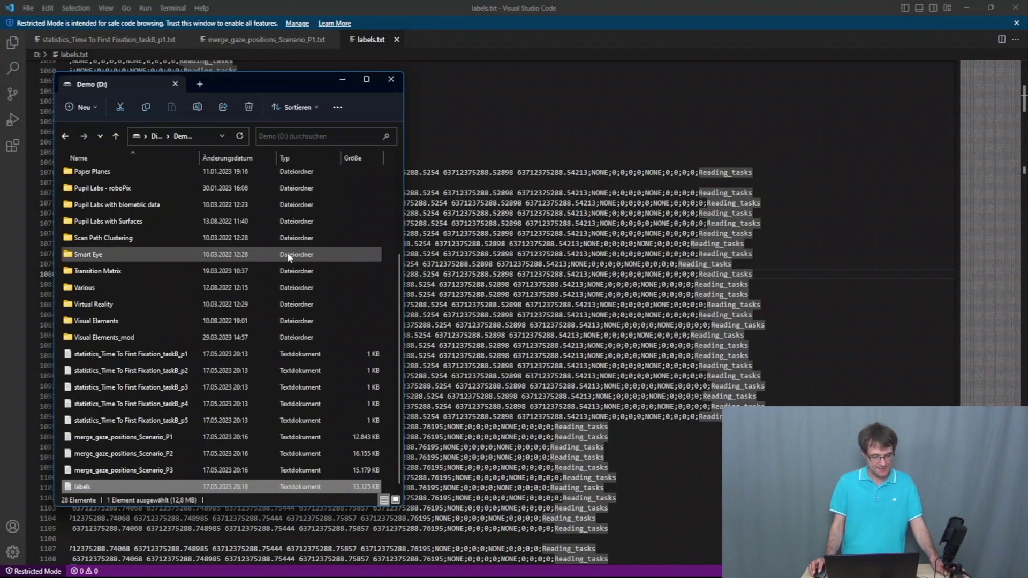
{"action": "left_click_drag", "start_coordinate": [84, 484], "coordinate": [657, 376]}
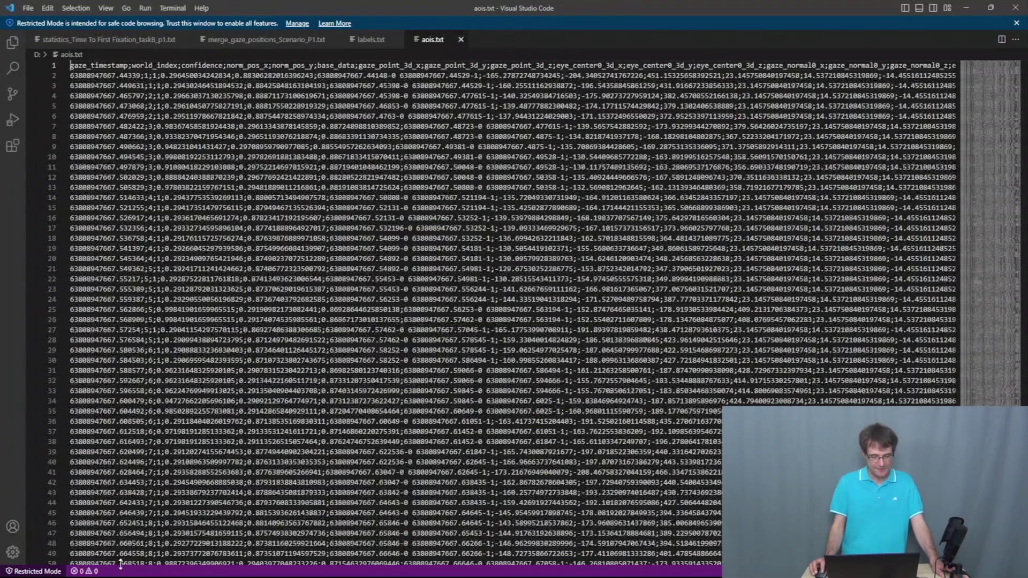
Step: Scroll through aois.txt and highlight every Paper AOI label
{"action": "left_click_drag", "start_coordinate": [113, 563], "coordinate": [804, 511]}
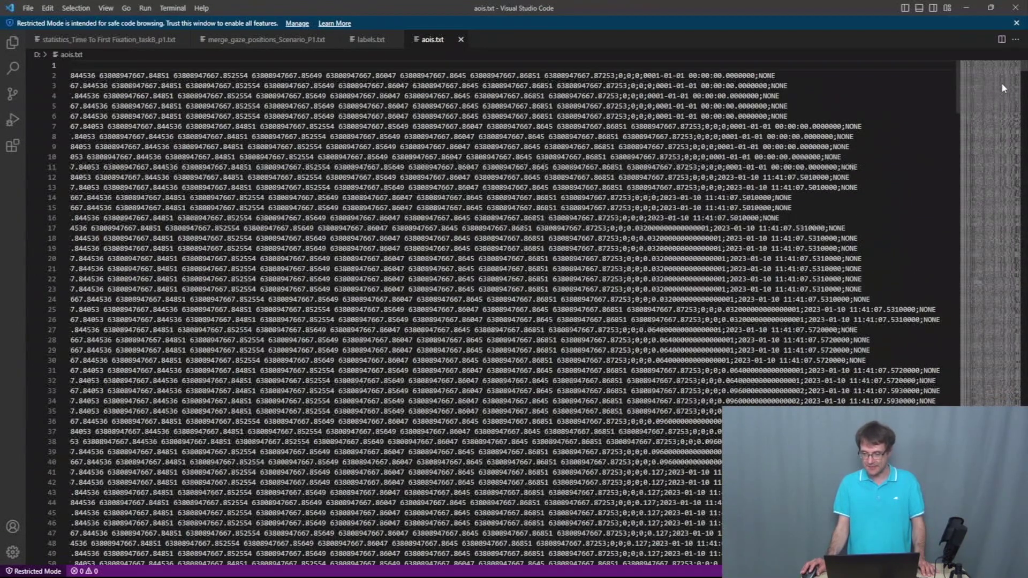
{"action": "left_click_drag", "start_coordinate": [1026, 71], "coordinate": [1026, 86]}
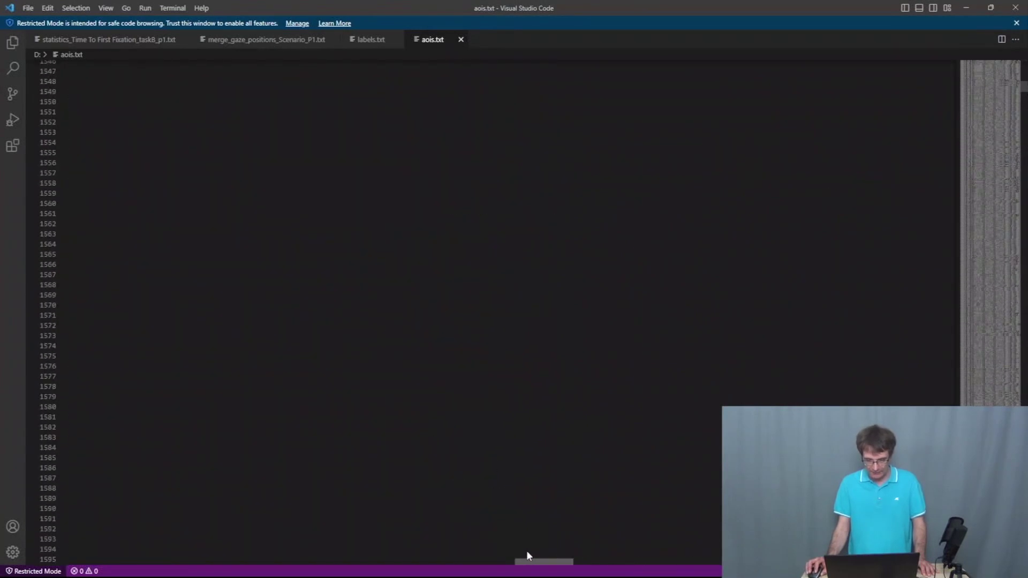
{"action": "left_click_drag", "start_coordinate": [528, 556], "coordinate": [473, 551]}
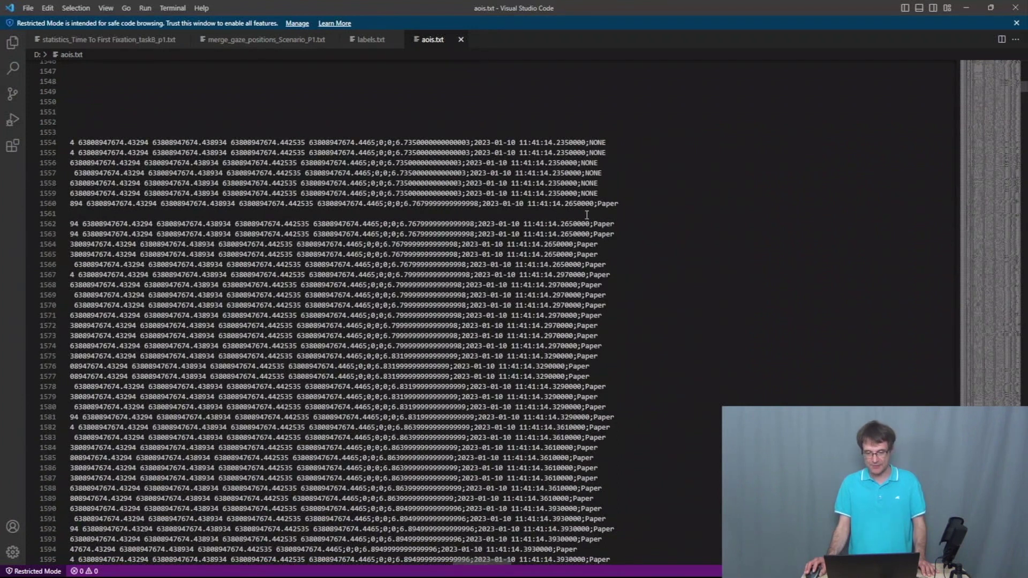
{"action": "left_click", "coordinate": [592, 246]}
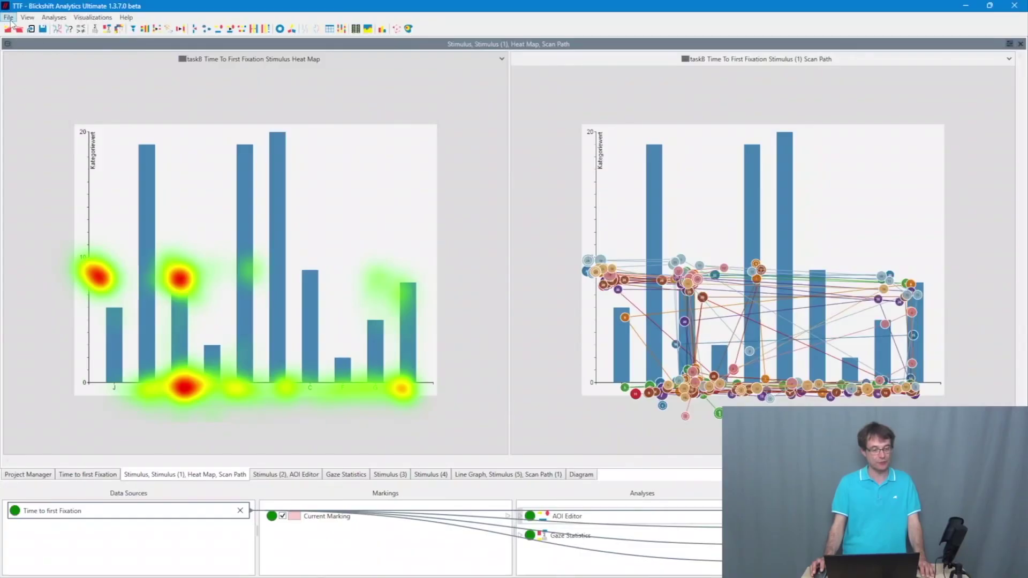
Step: Set the heat map and scan path image export size to 1920 × 1080 pixels and bring up the export choices
{"action": "left_click", "coordinate": [9, 17]}
{"action": "left_click", "coordinate": [67, 103]}
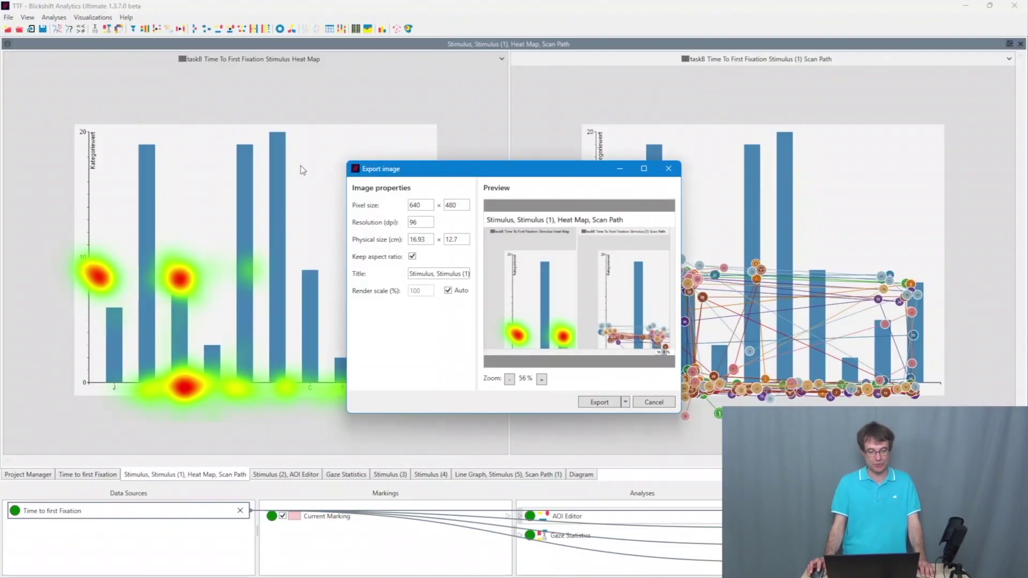
{"action": "double_click", "coordinate": [429, 206]}
{"action": "type", "text": "1920"}
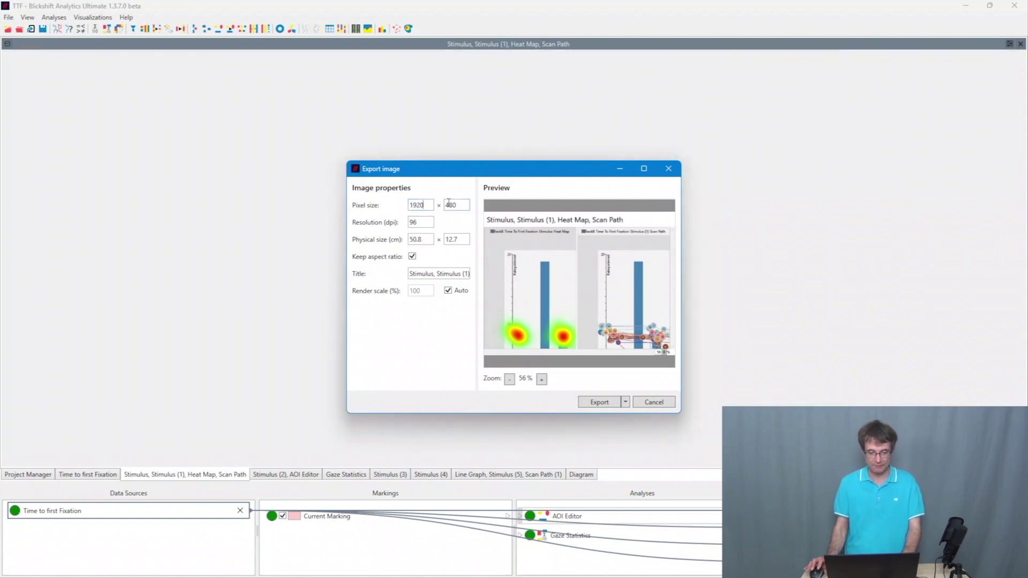
{"action": "double_click", "coordinate": [449, 203]}
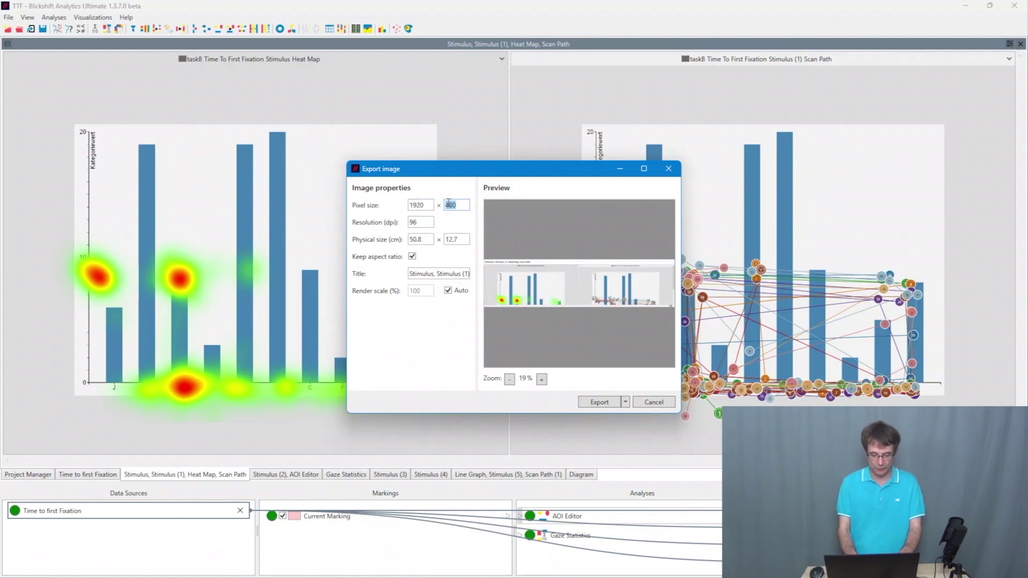
{"action": "type", "text": "1080"}
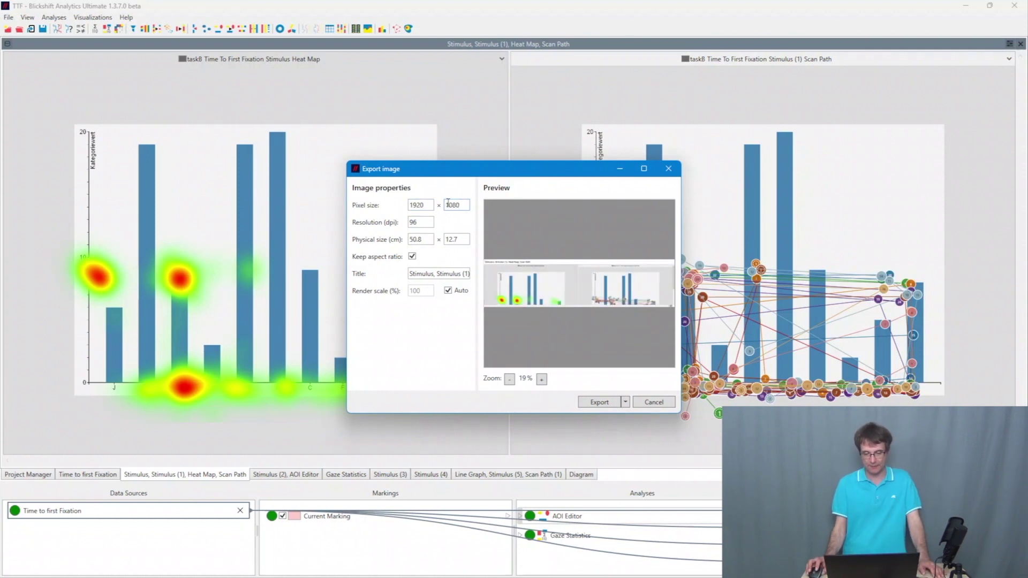
{"action": "left_click", "coordinate": [626, 404]}
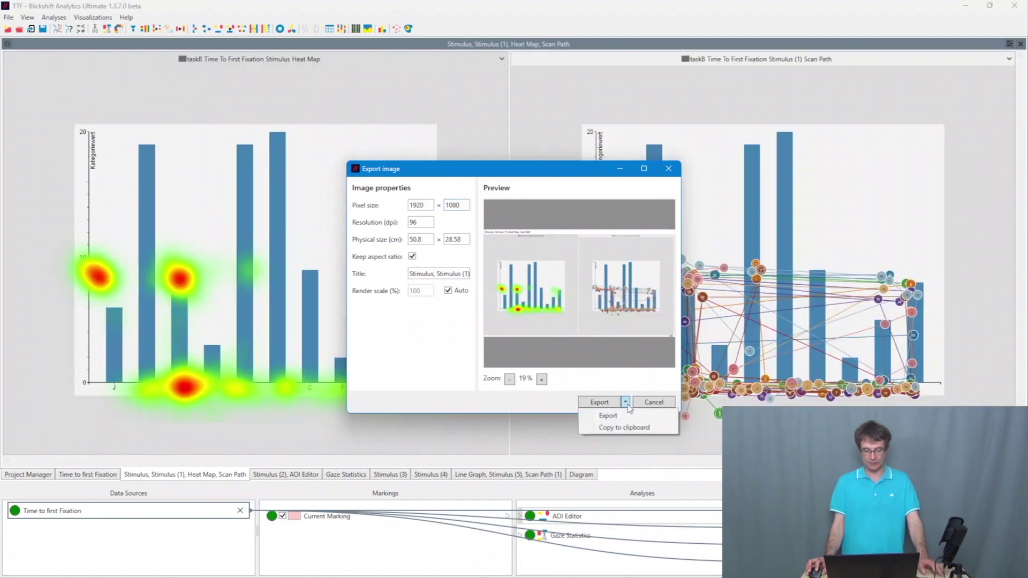